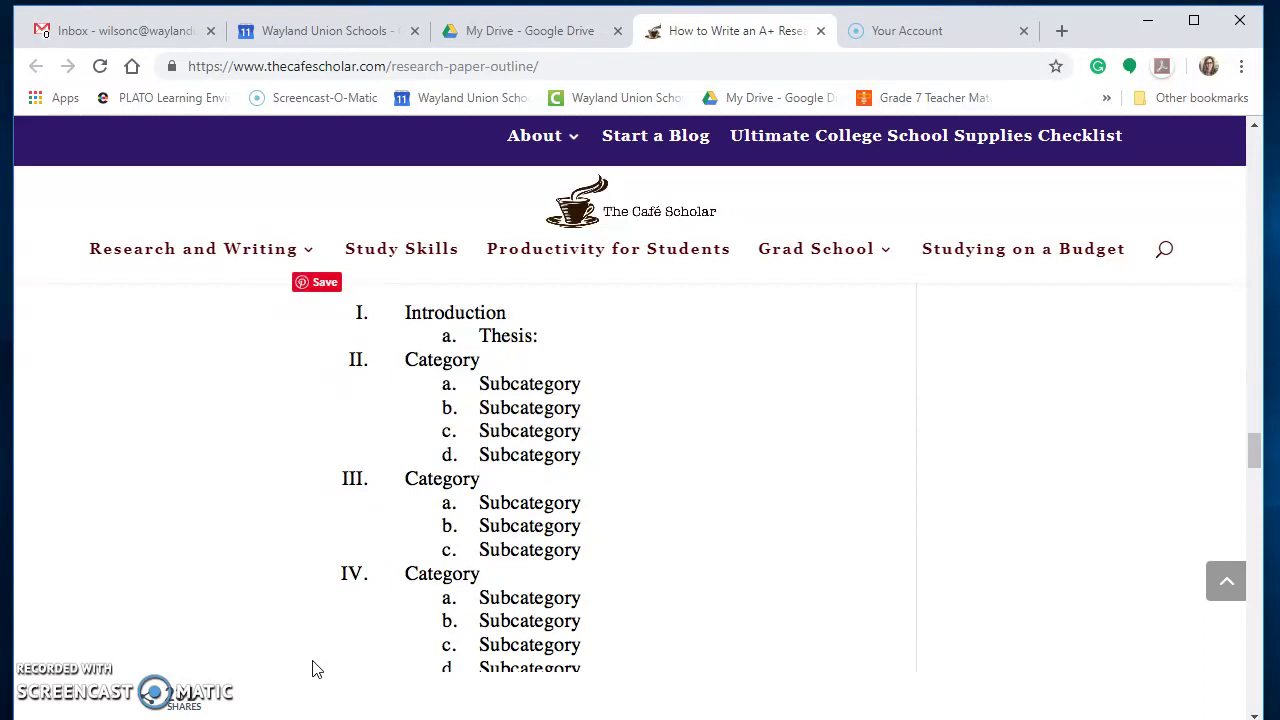
# From My Drive, create a new blank Google Docs file.
pyautogui.click(540, 33)
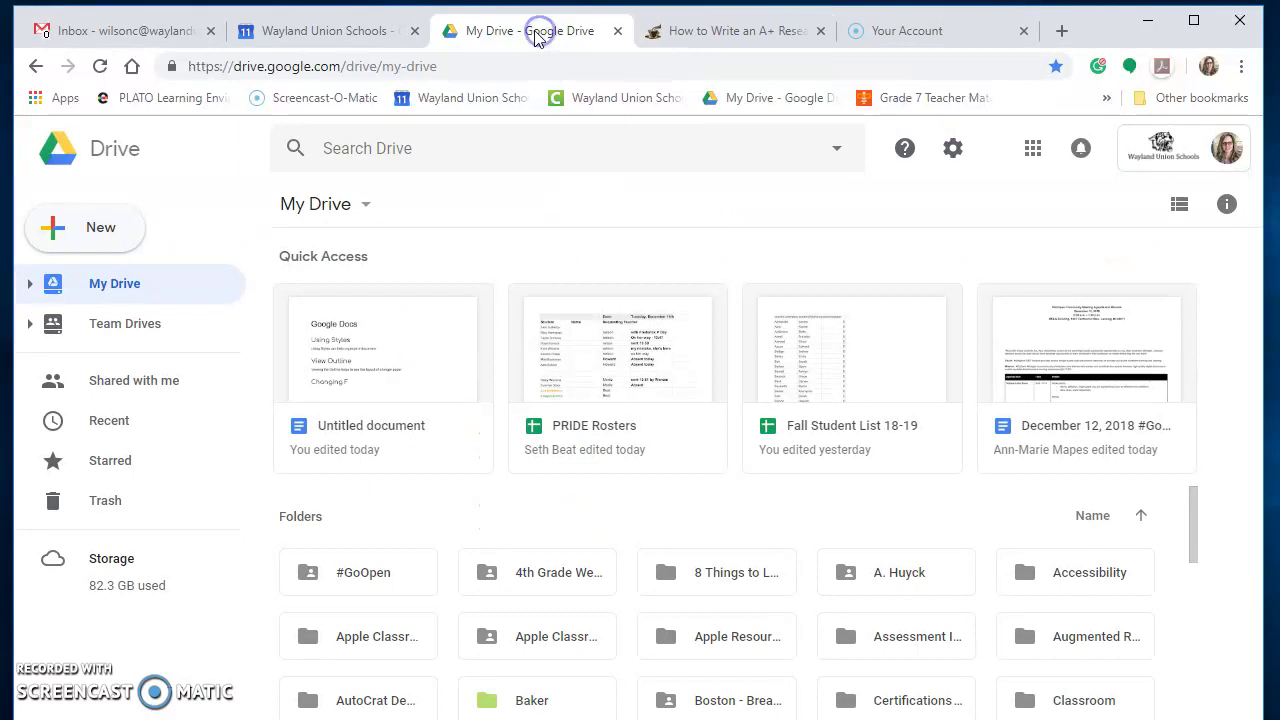
pyautogui.click(93, 233)
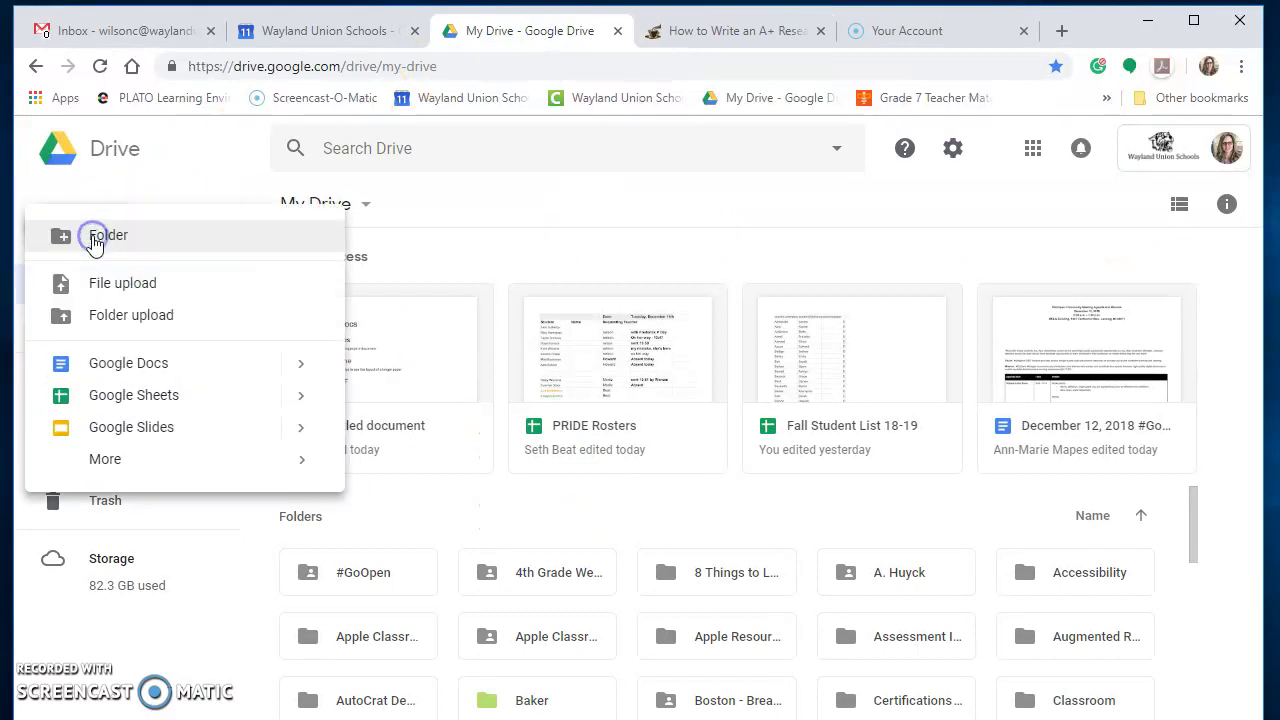
pyautogui.click(122, 363)
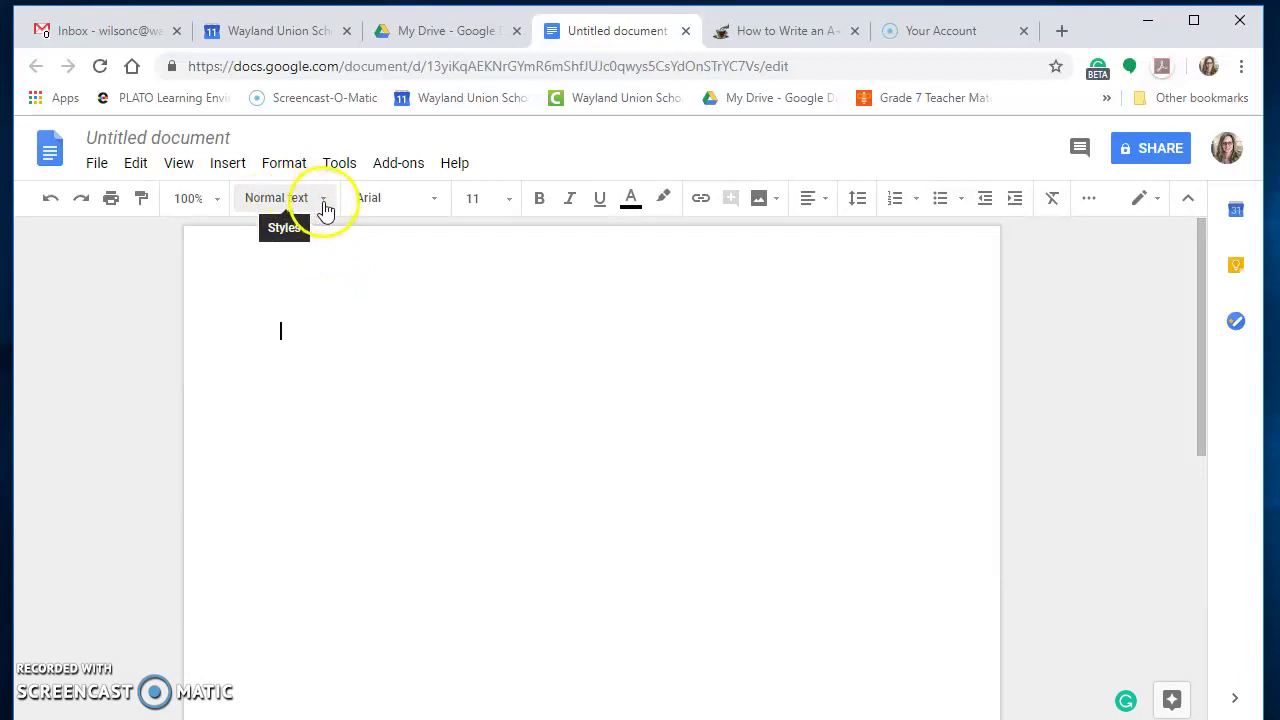
# Type 'Google Docs' as the first line in Title style.
pyautogui.click(322, 200)
pyautogui.click(300, 303)
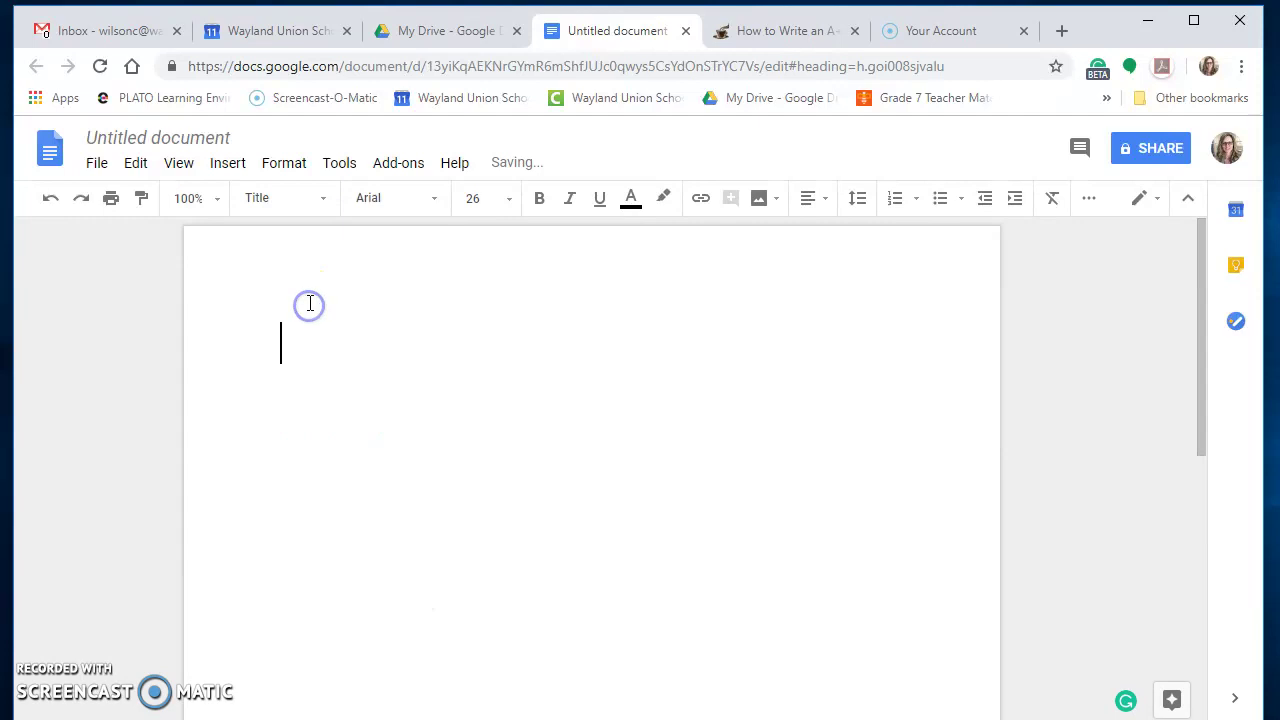
pyautogui.write('Gogo')
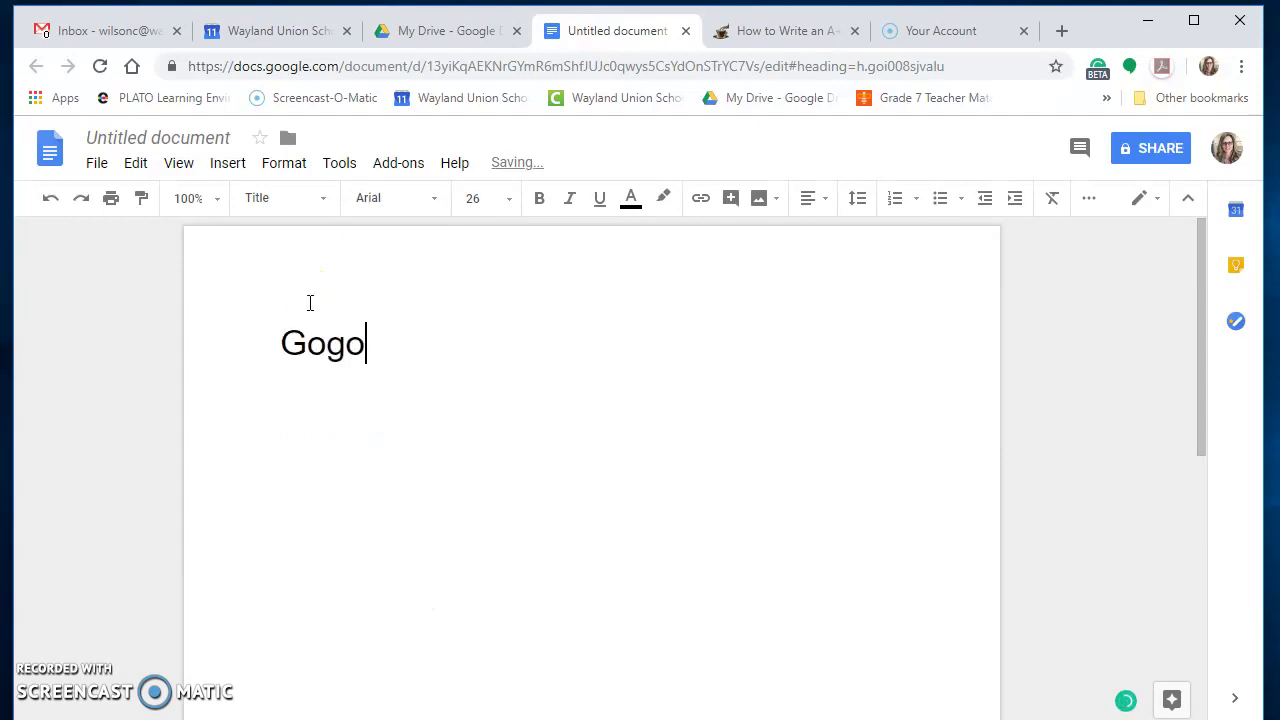
pyautogui.press('BackSpace')
pyautogui.press('BackSpace')
pyautogui.write('ogle d')
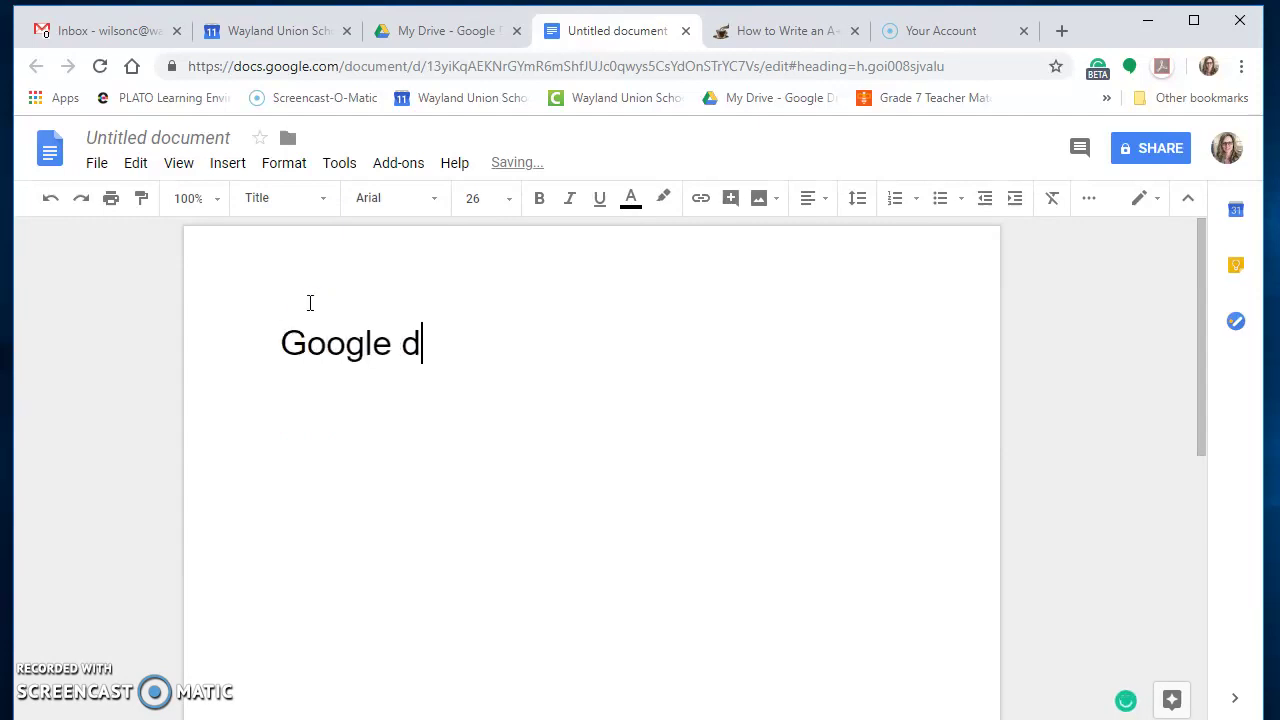
pyautogui.press('BackSpace')
pyautogui.write('Docs')
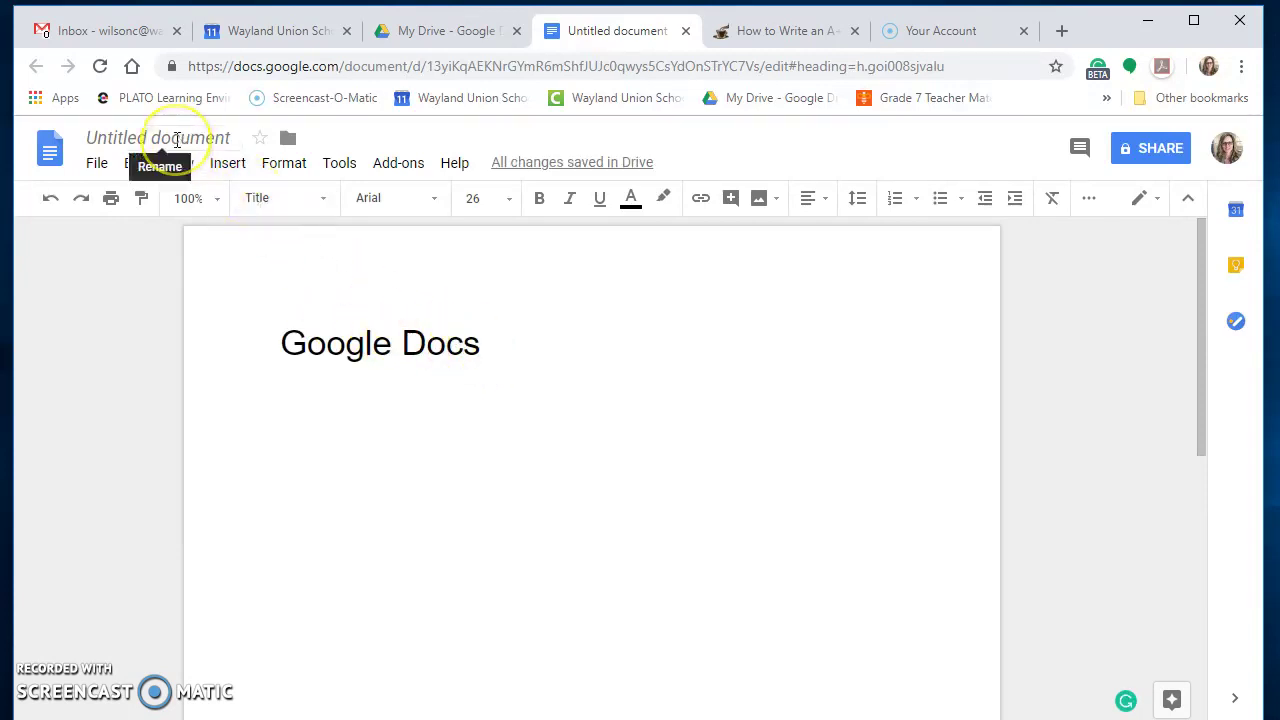
# Name the document 'Google Docs', center the title, and start a new line below.
pyautogui.click(180, 140)
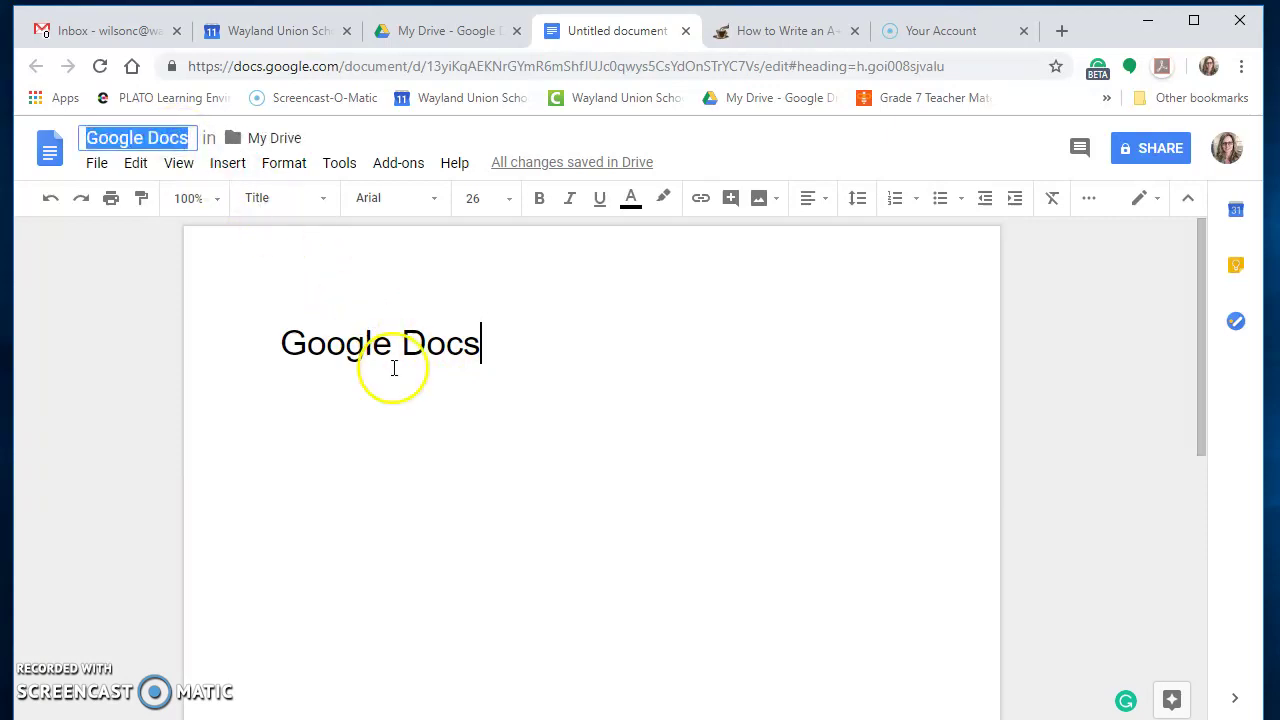
pyautogui.click(823, 201)
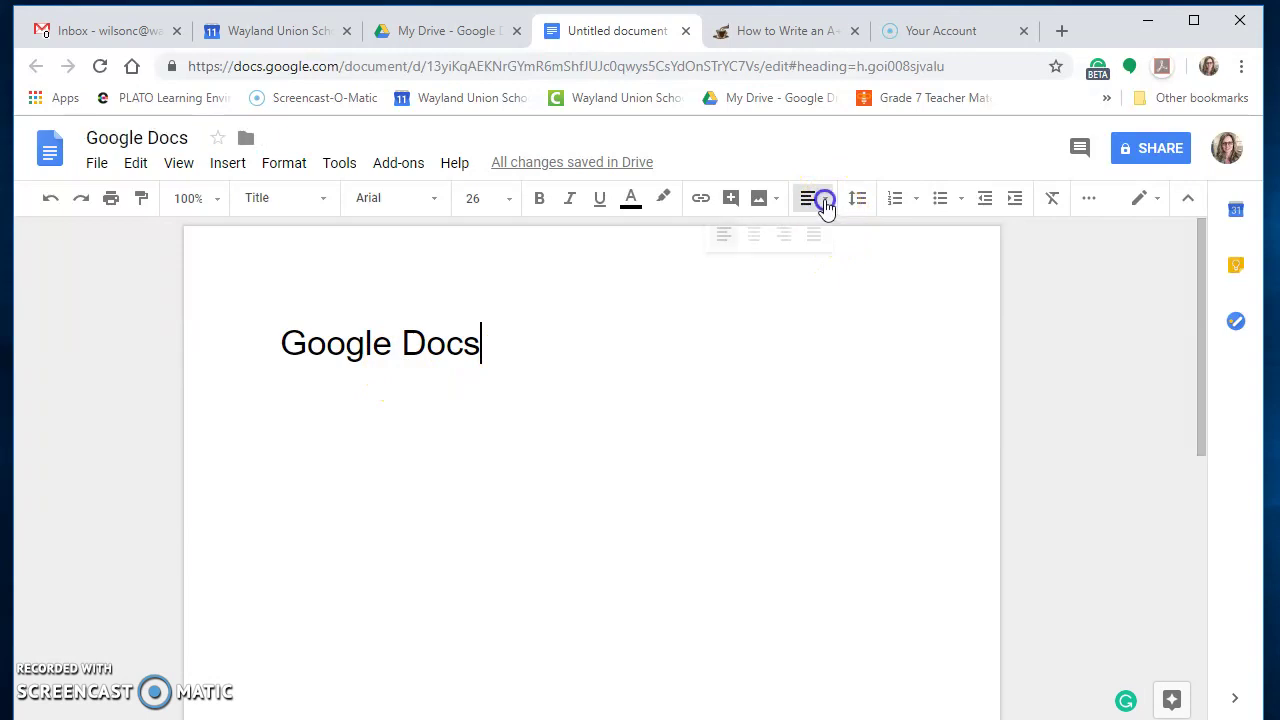
pyautogui.click(755, 236)
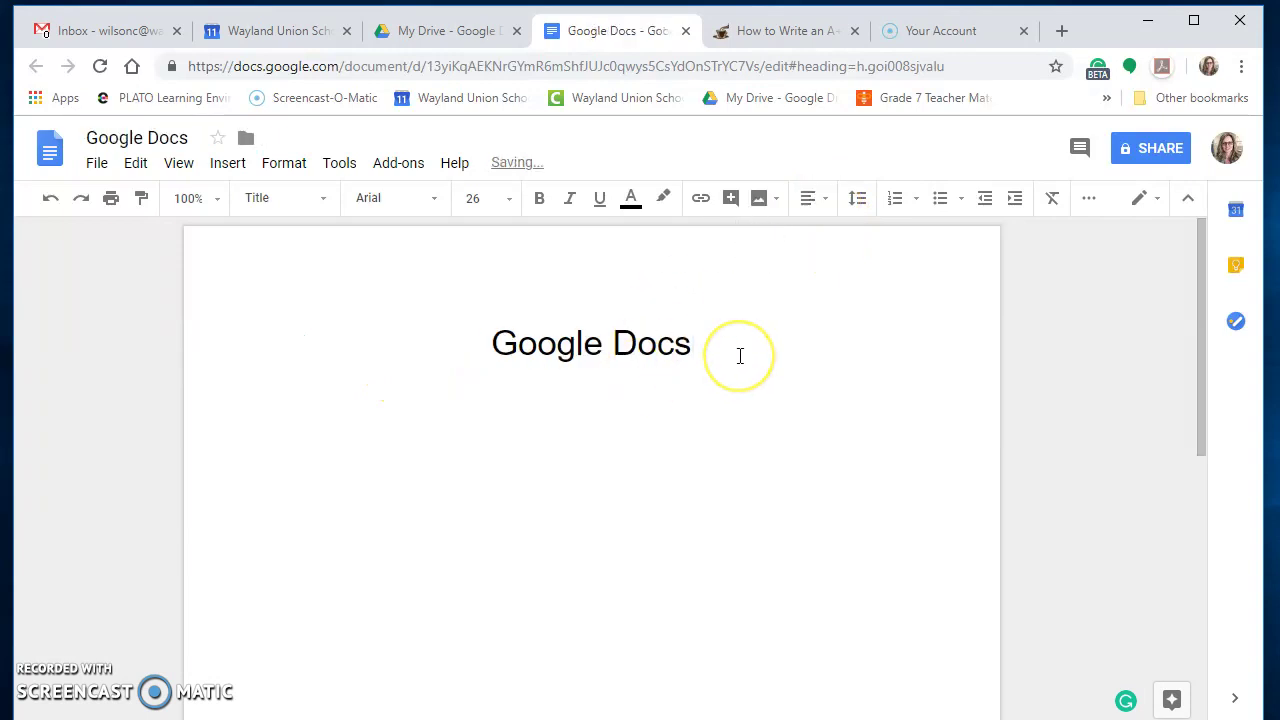
pyautogui.press('Return')
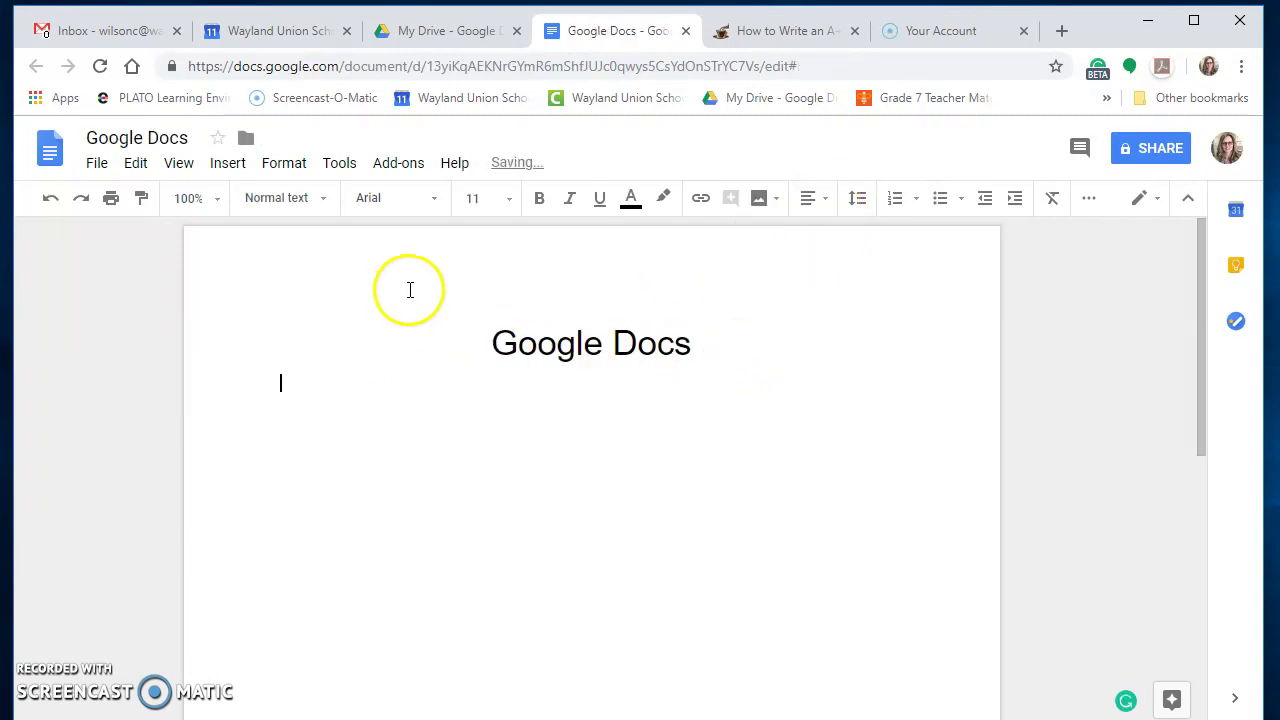
# Add a Heading 1 line reading 'Using Styles'.
pyautogui.click(323, 198)
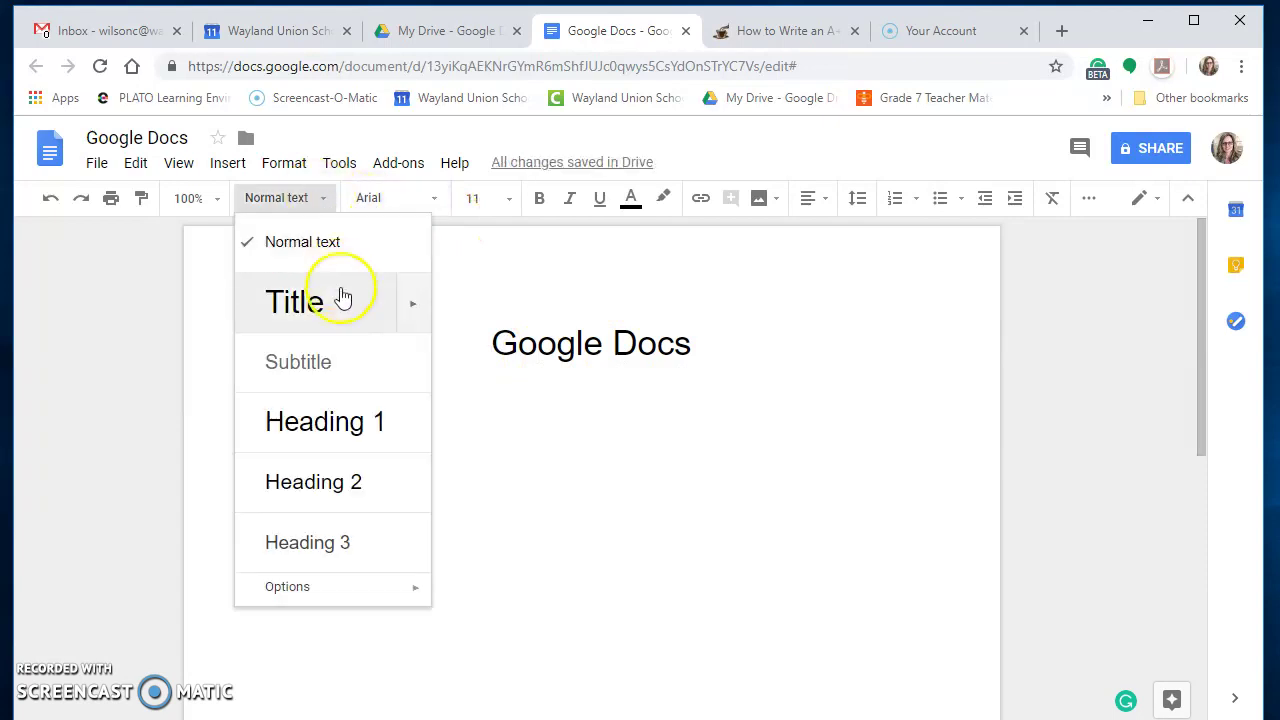
pyautogui.click(343, 424)
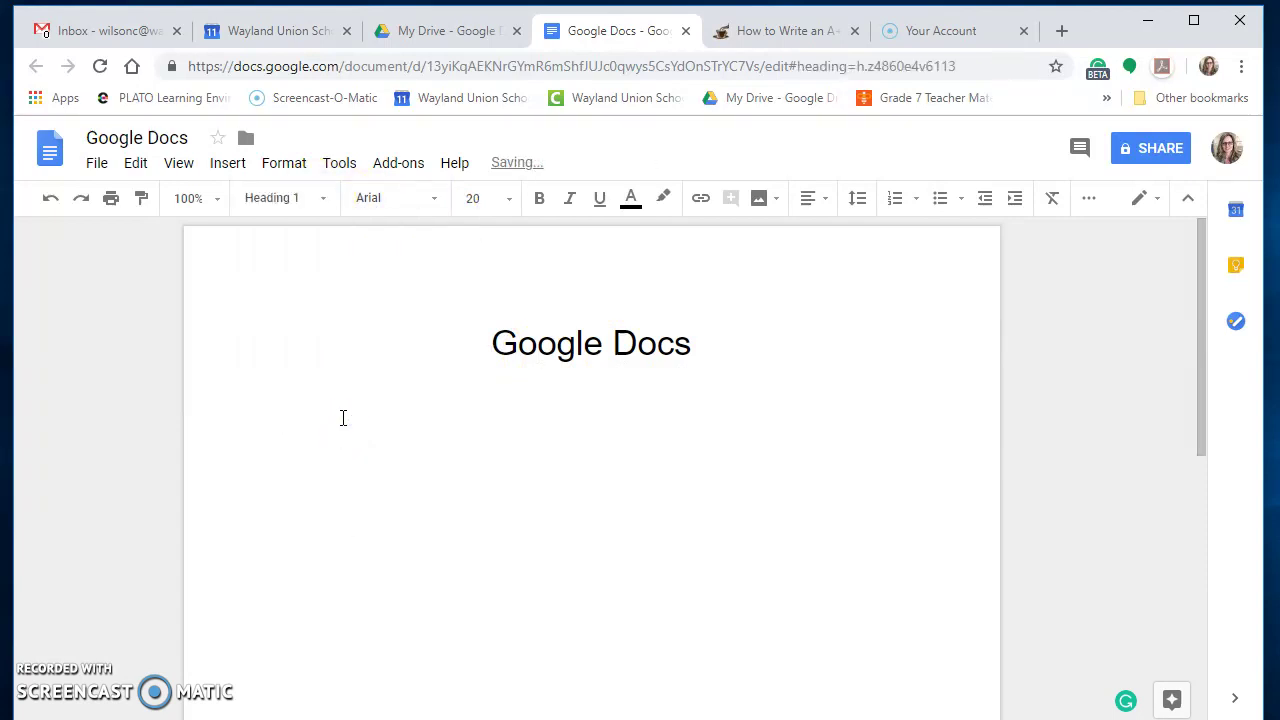
pyautogui.write('Using Sytle')
pyautogui.press('BackSpace')
pyautogui.press('BackSpace')
pyautogui.press('BackSpace')
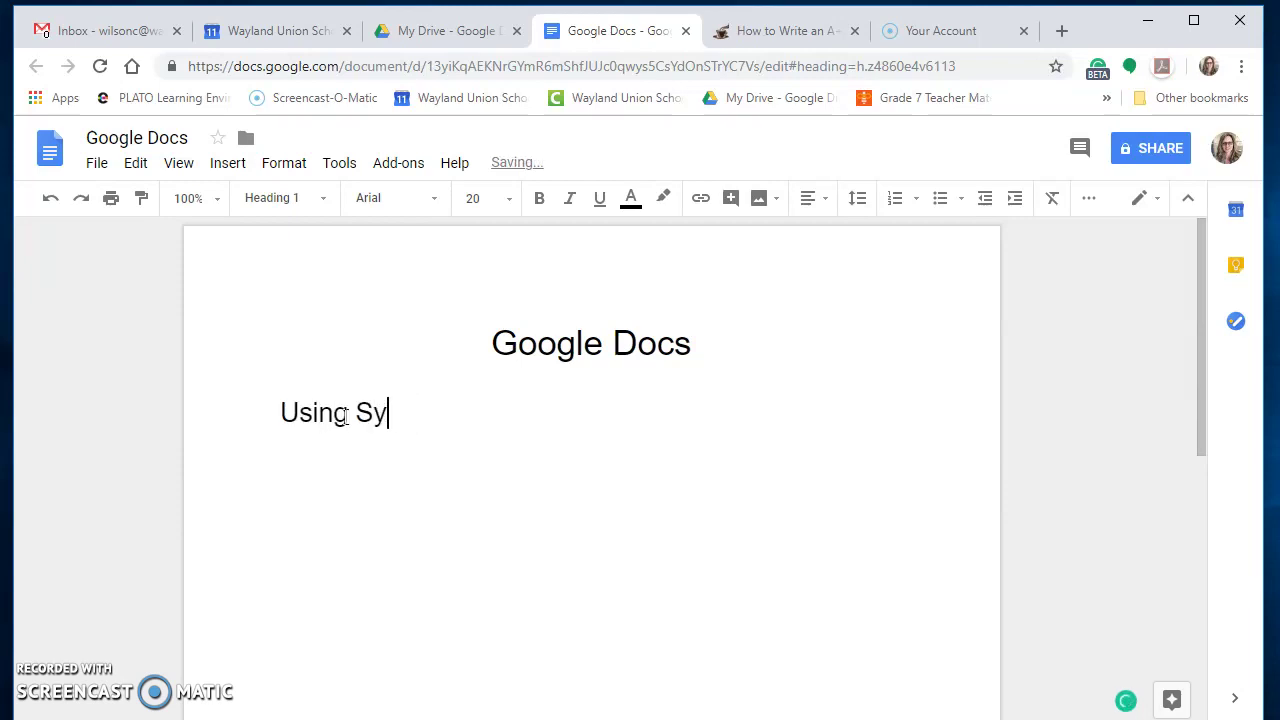
pyautogui.press('BackSpace')
pyautogui.write('tyles')
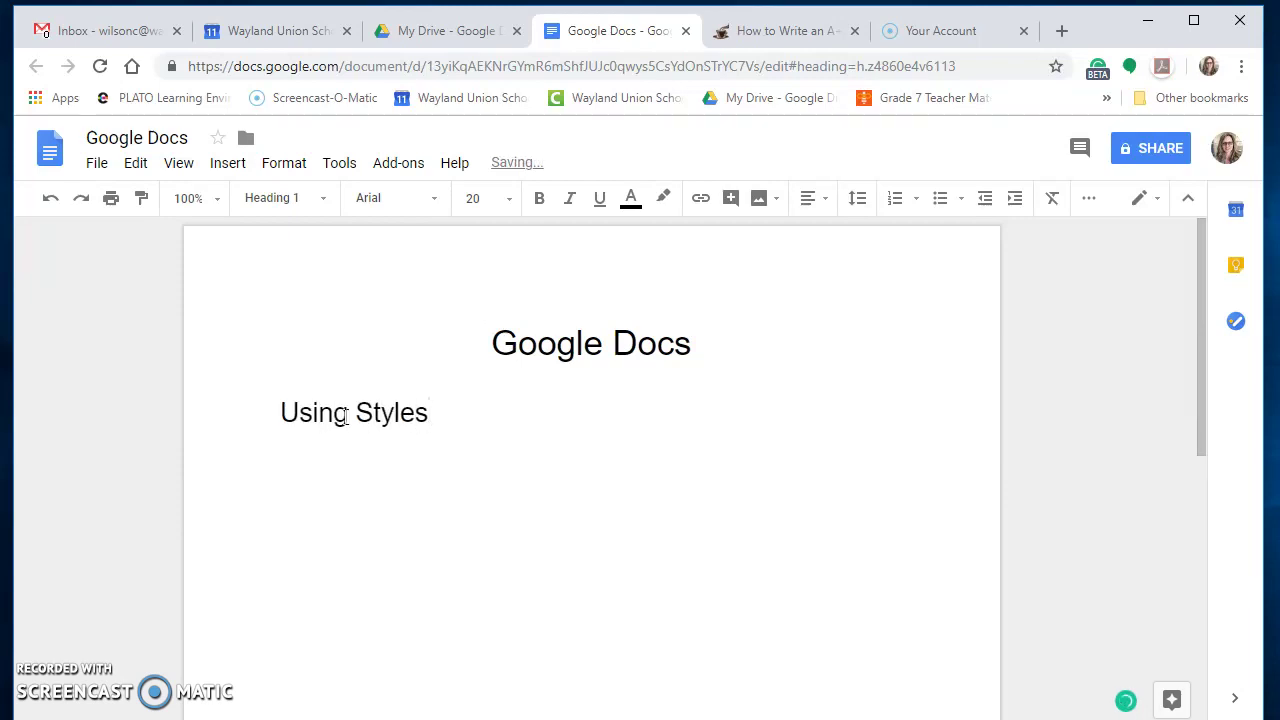
pyautogui.click(414, 422)
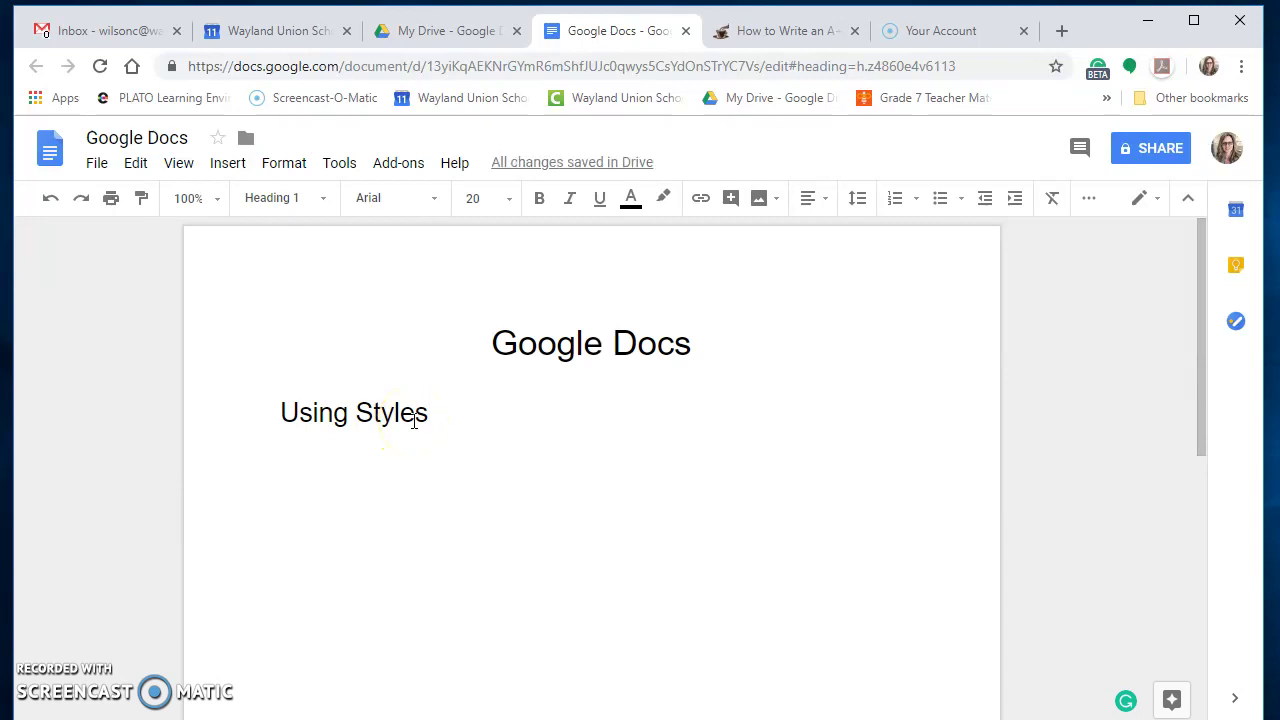
# Type 'Using Styles can help organize a document' under the heading and start a new line.
pyautogui.press('Return')
pyautogui.write('Using Ssytl')
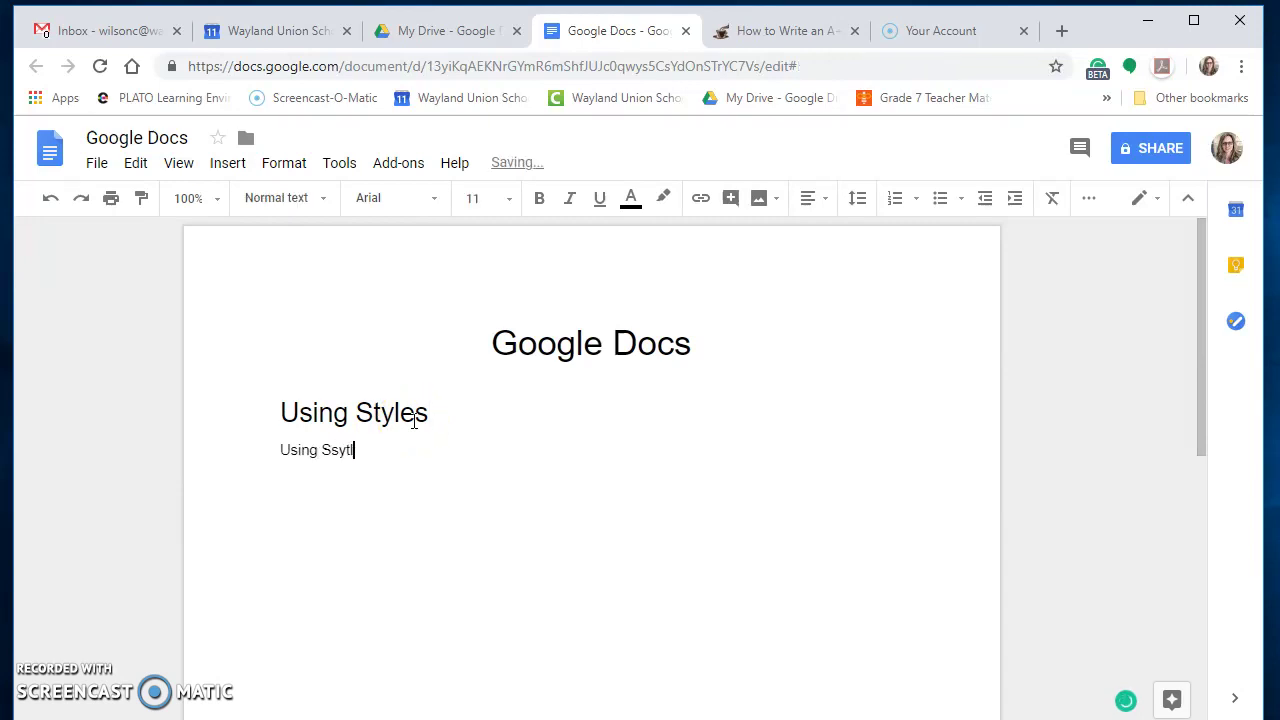
pyautogui.press('BackSpace')
pyautogui.press('BackSpace')
pyautogui.press('BackSpace')
pyautogui.press('BackSpace')
pyautogui.write('tyles can h')
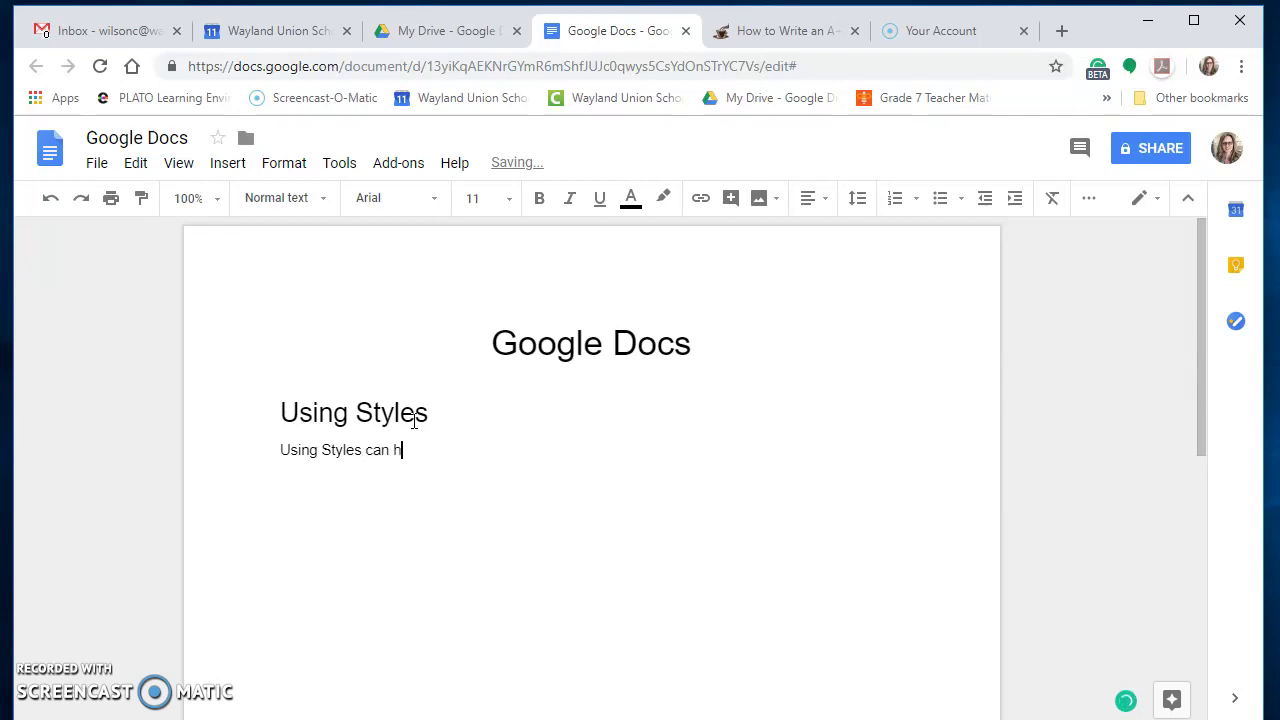
pyautogui.write('elp organize')
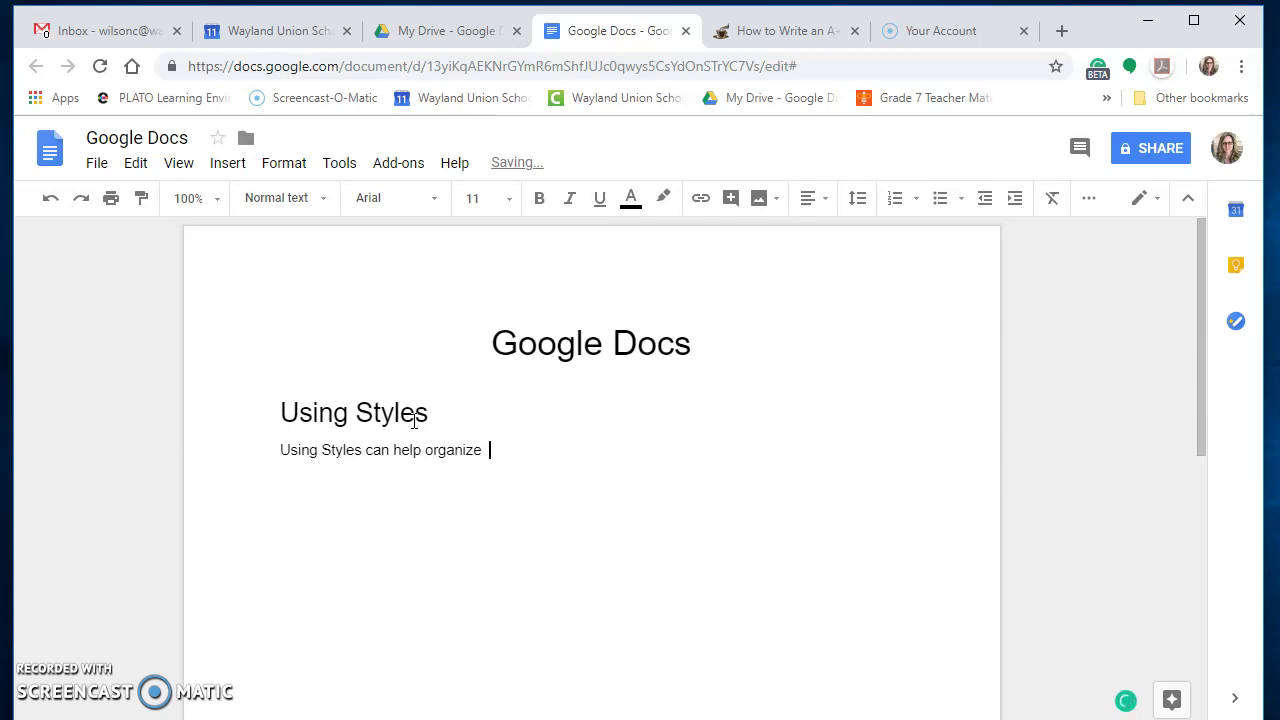
pyautogui.write(' a document')
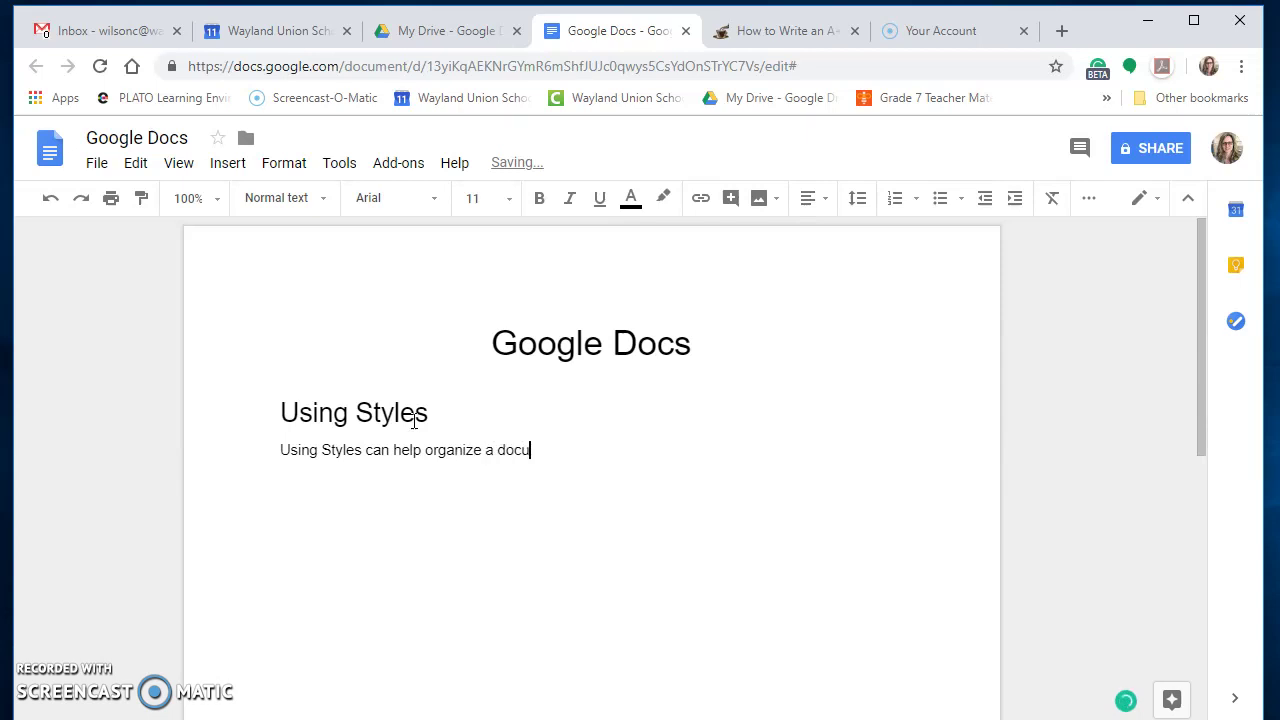
pyautogui.click(283, 411)
pyautogui.click(280, 450)
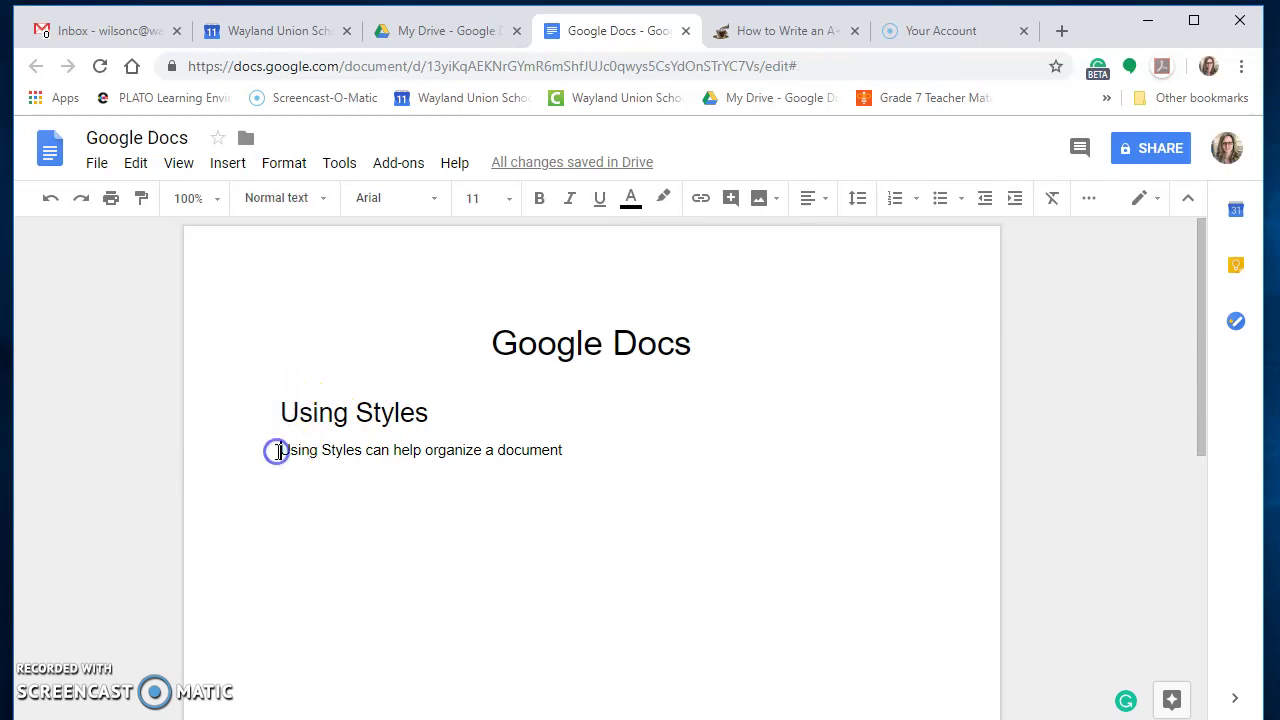
pyautogui.click(588, 450)
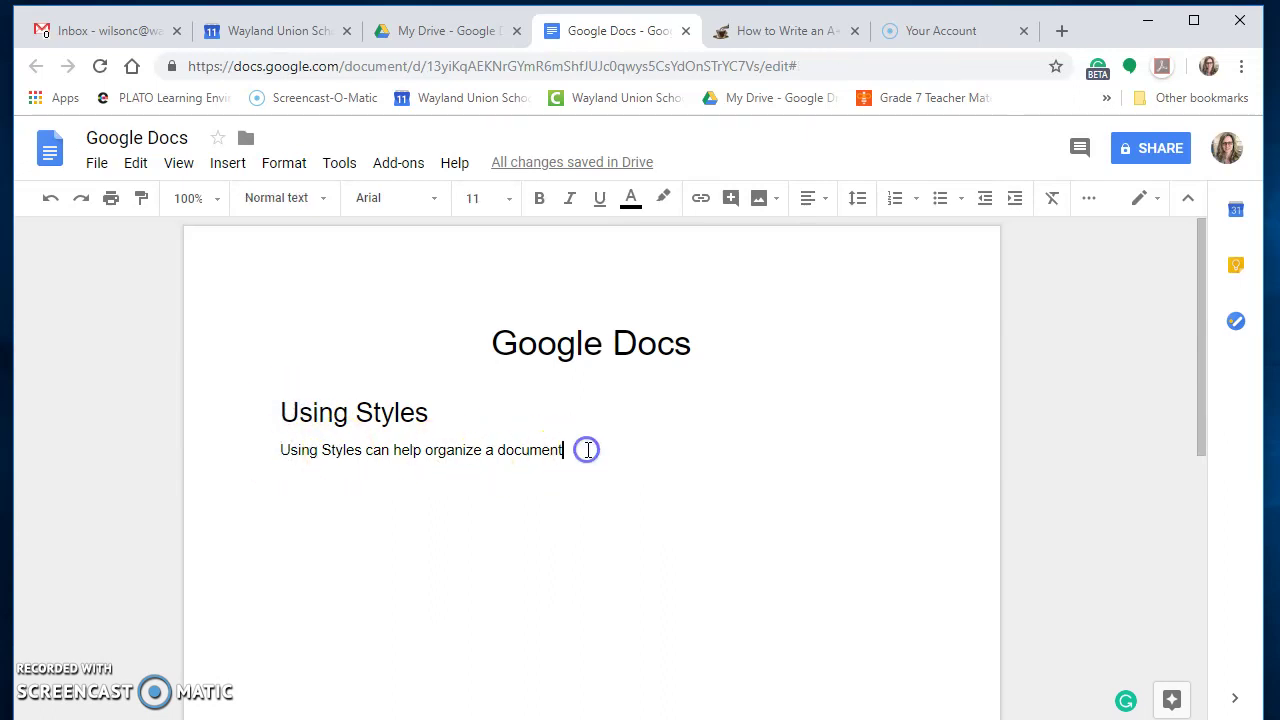
pyautogui.press('Return')
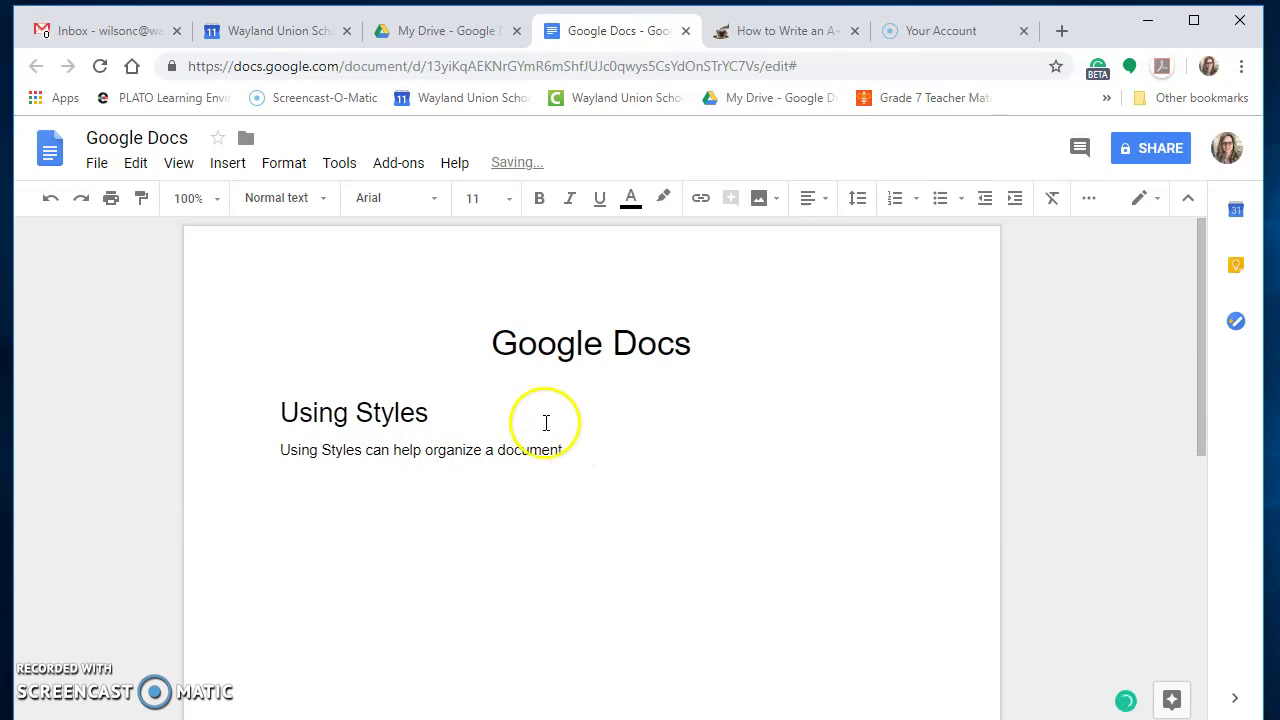
# Add a 'View Outline' Heading 1 and begin the sentence 'Viewing the Outline helps to…' beneath it.
pyautogui.click(323, 198)
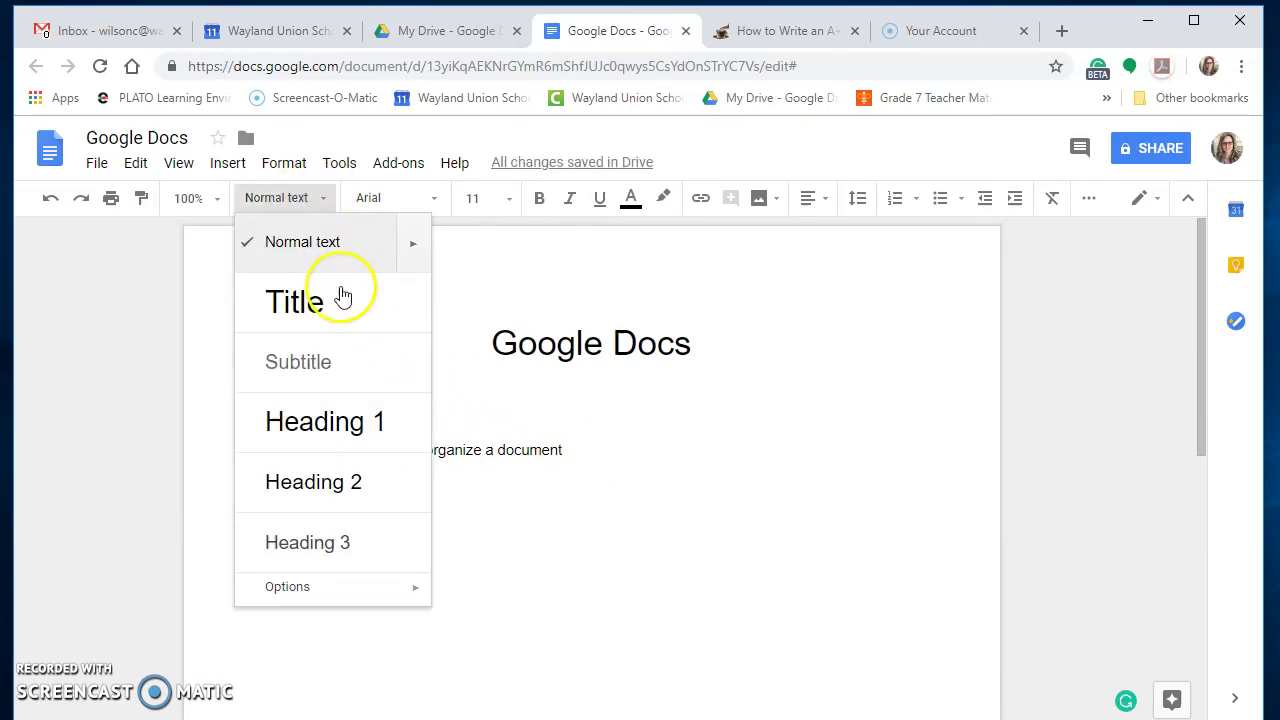
pyautogui.click(370, 441)
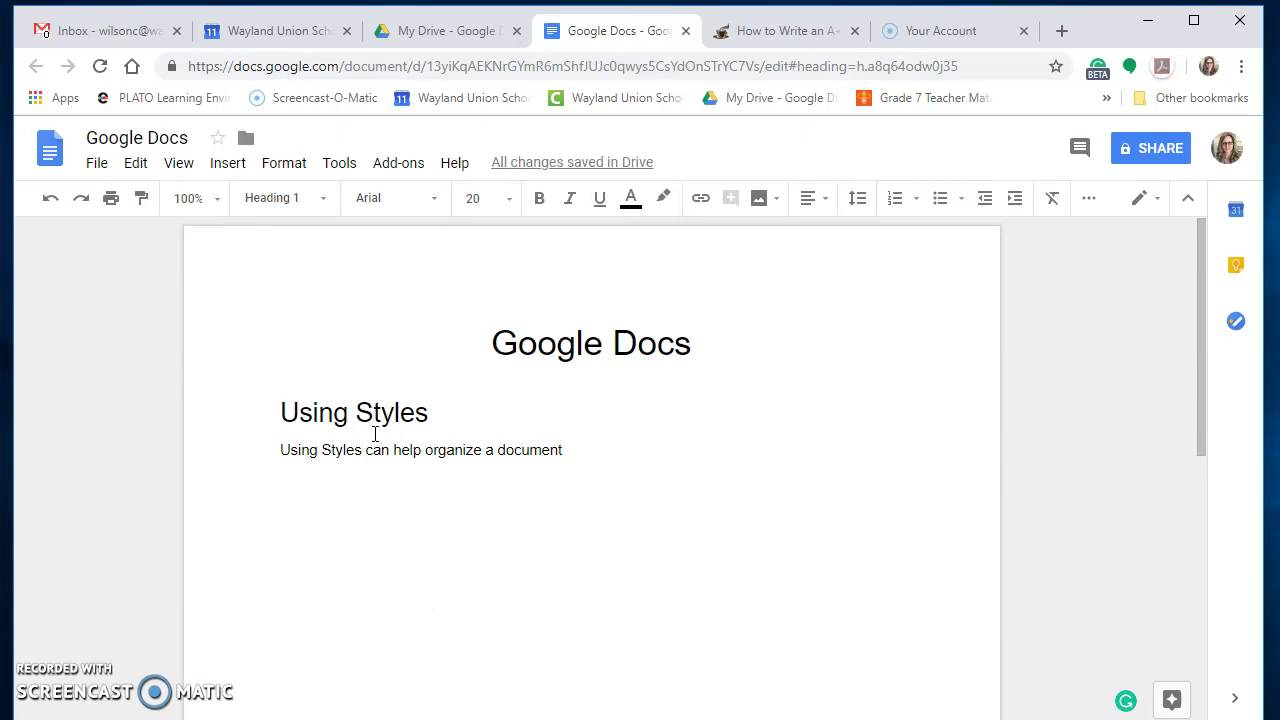
pyautogui.write('Vie')
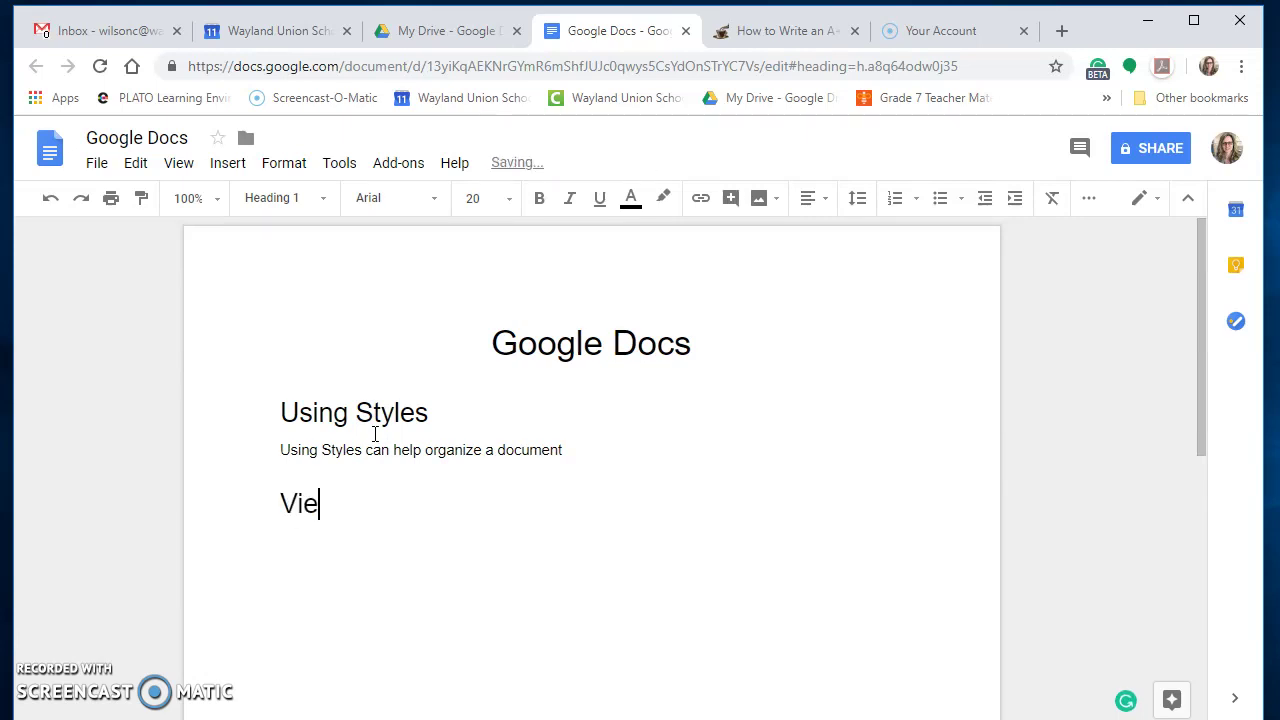
pyautogui.write('w Outline')
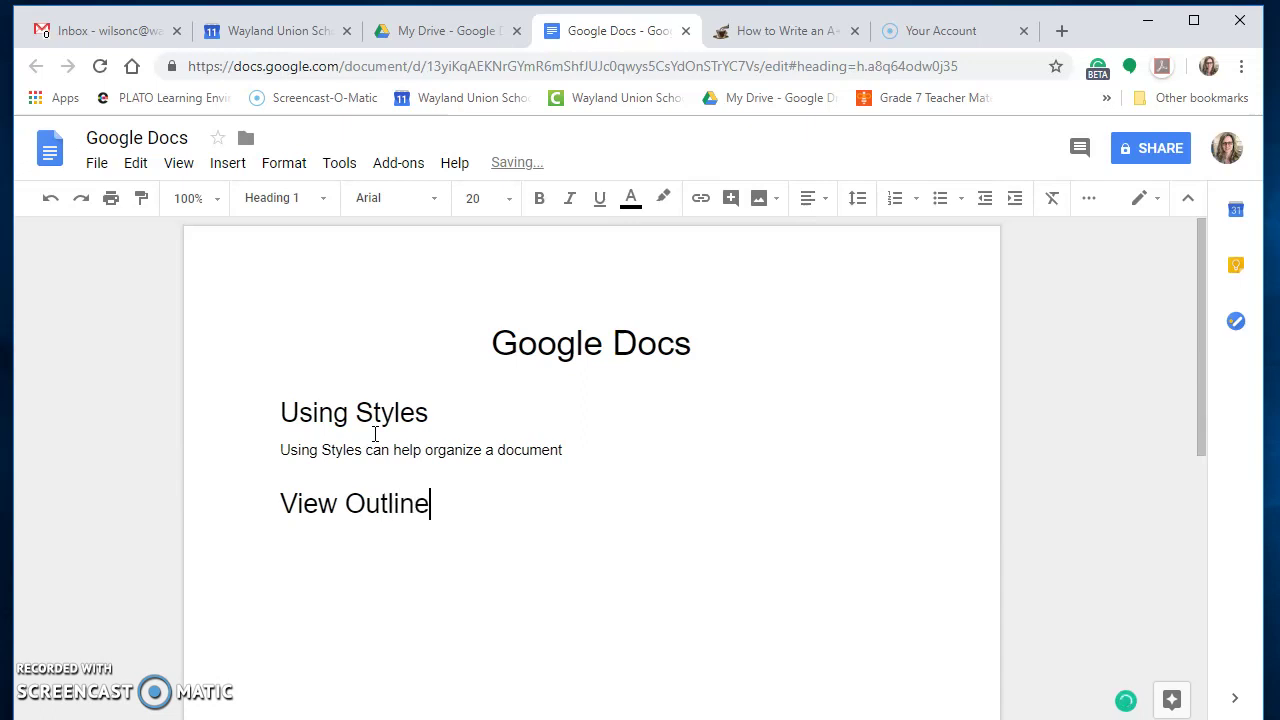
pyautogui.press('Return')
pyautogui.write('Viewing the O')
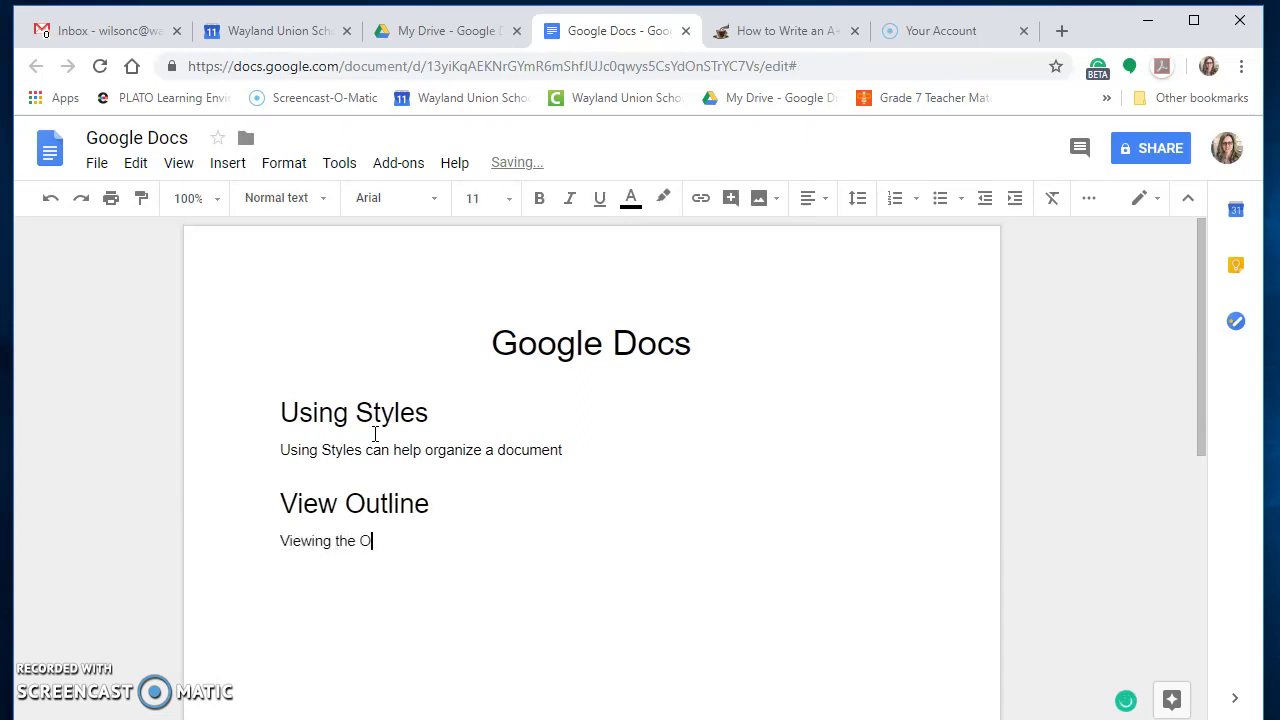
pyautogui.write('utline helps to see the layout of the paper')
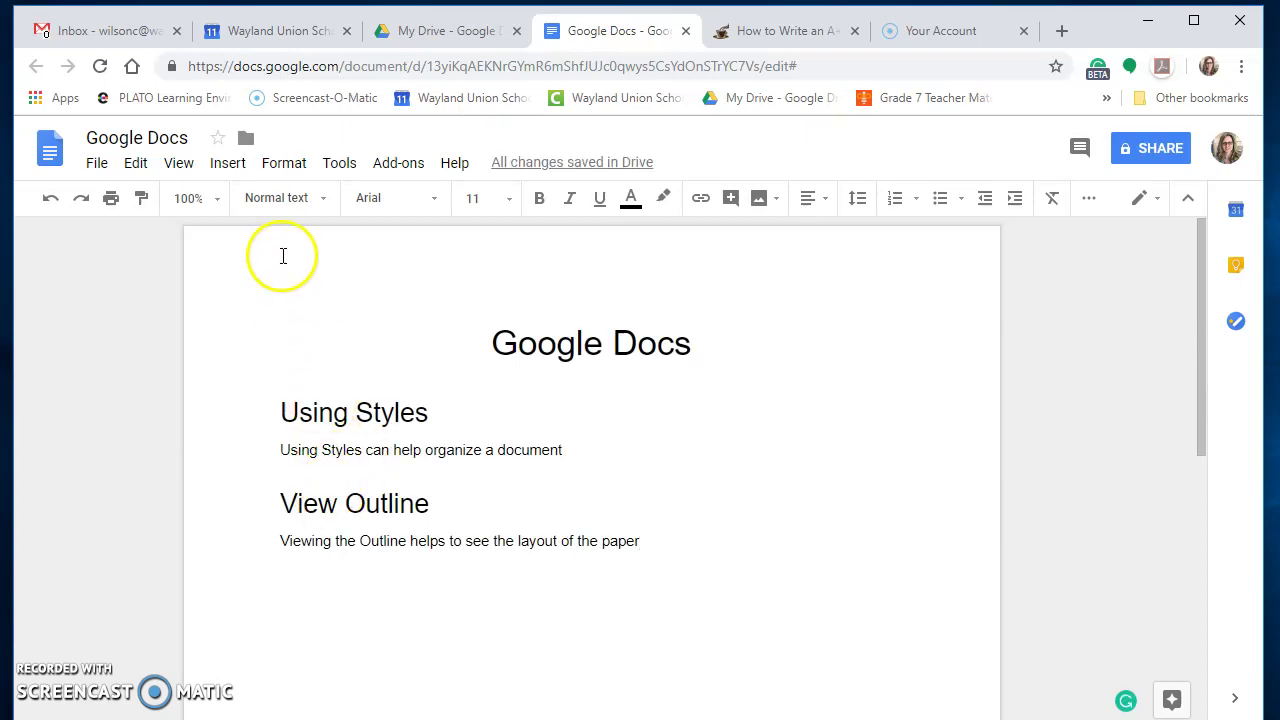
# Show the document outline panel and start a new line after the last sentence.
pyautogui.click(179, 166)
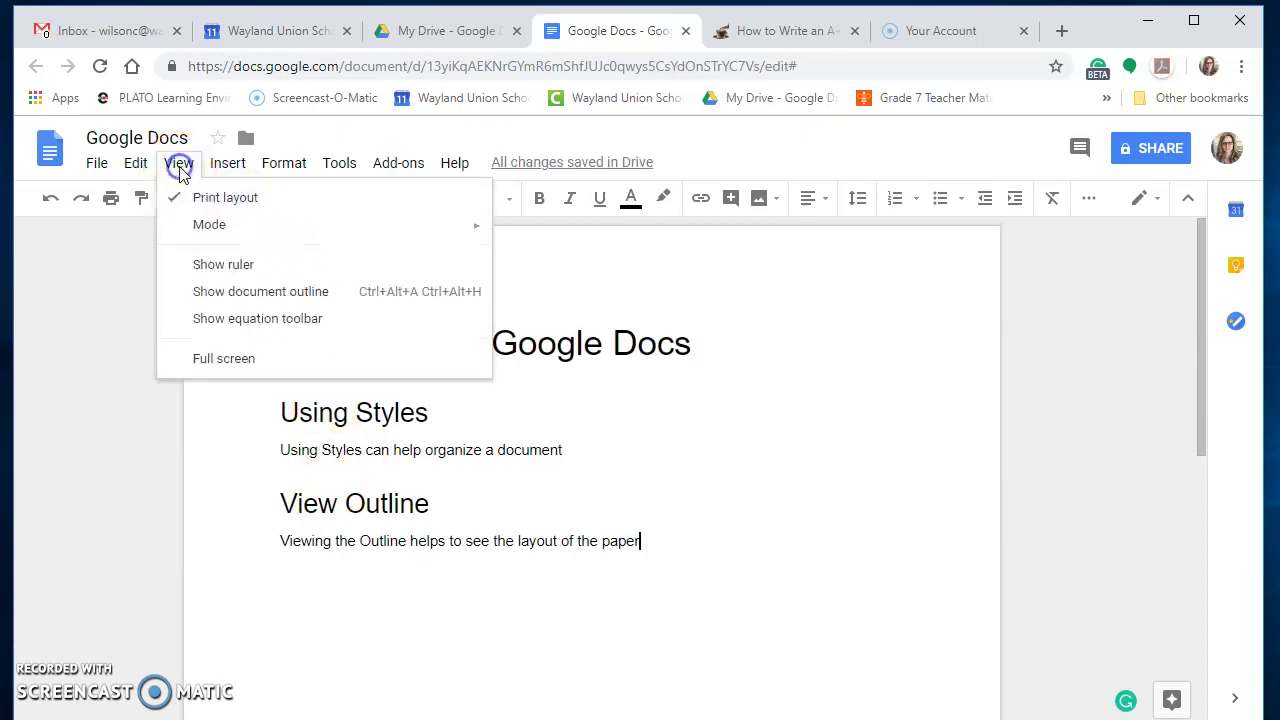
pyautogui.click(222, 300)
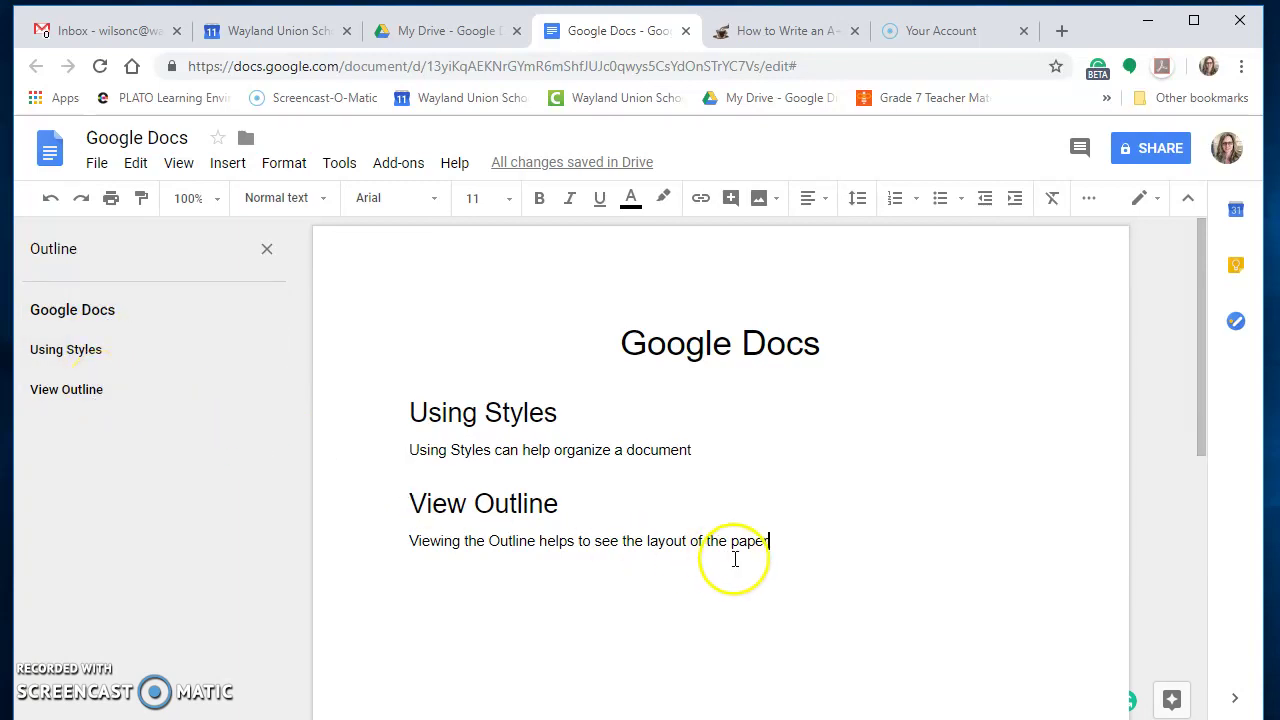
pyautogui.click(807, 535)
pyautogui.press('Return')
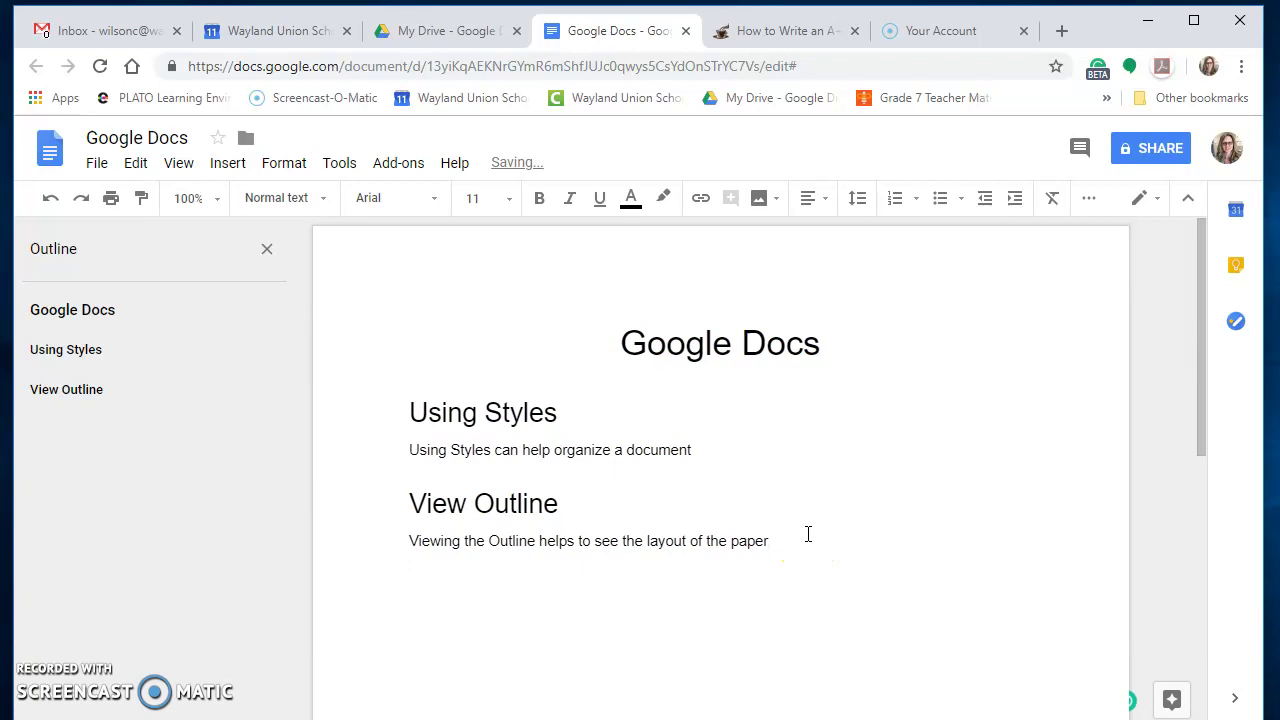
pyautogui.click(322, 197)
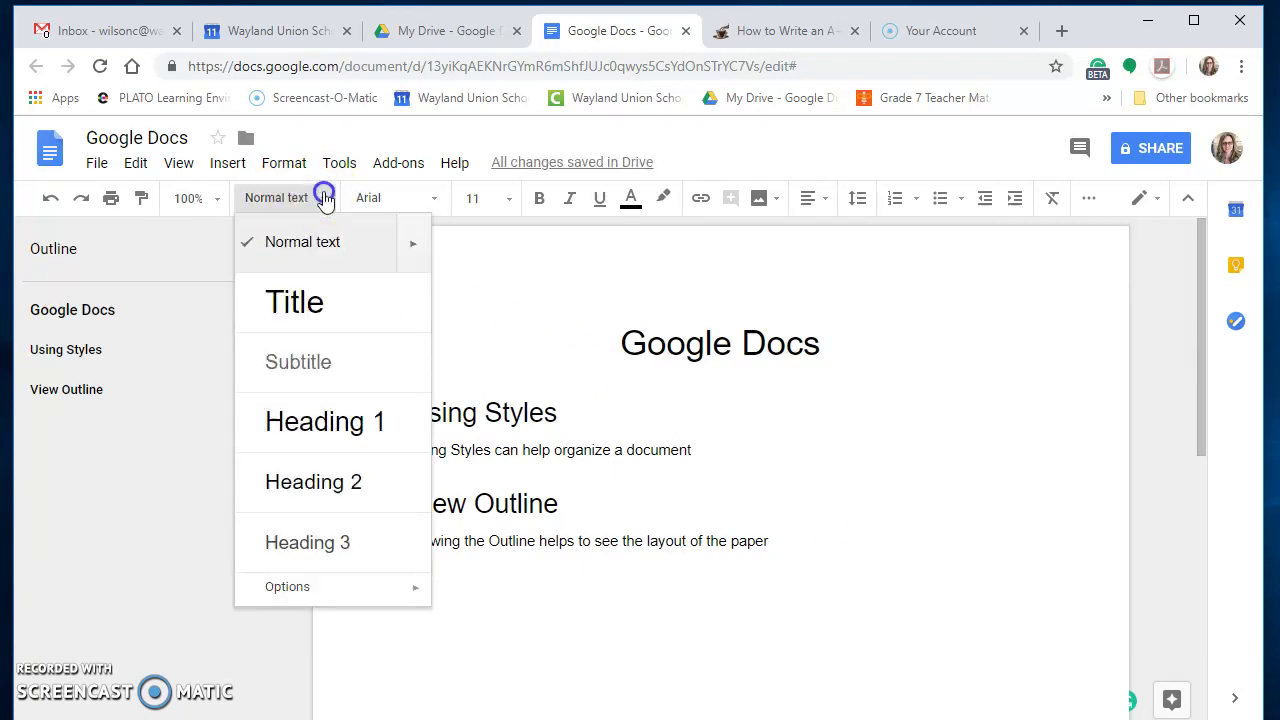
# Type 'Changing the Style' as a Heading 1 line.
pyautogui.click(316, 423)
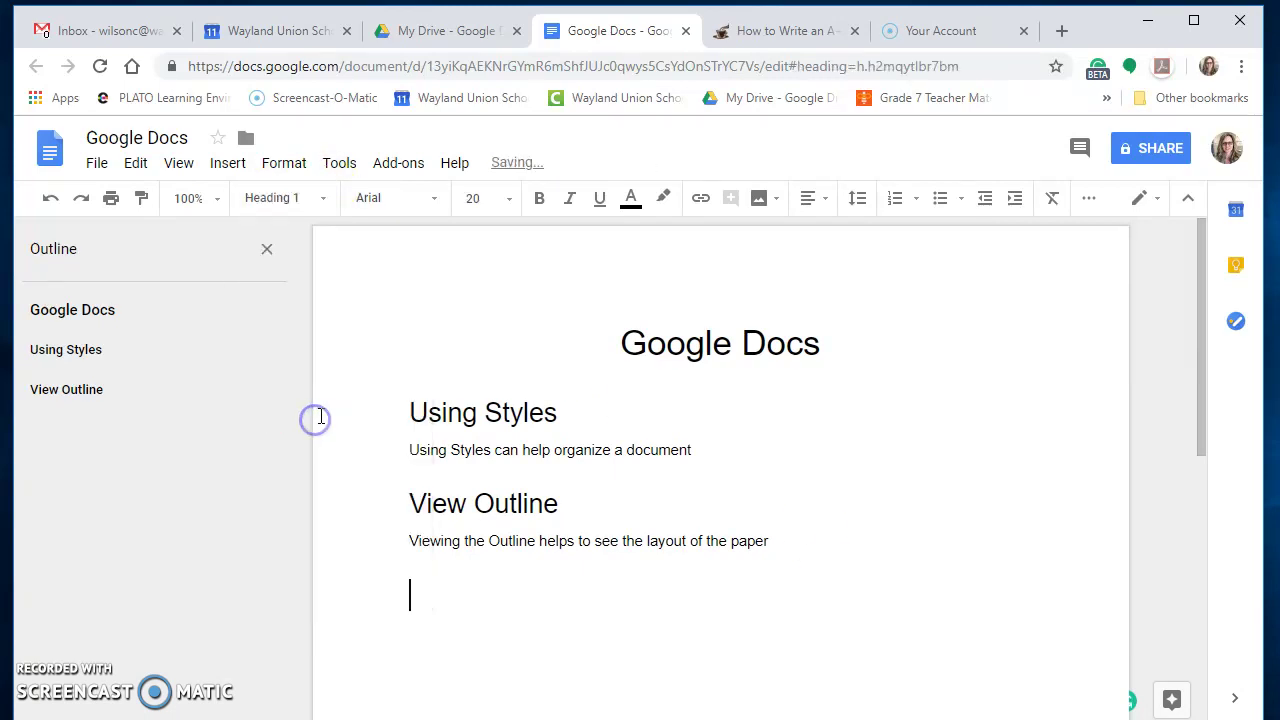
pyautogui.write('Changing the Sytl')
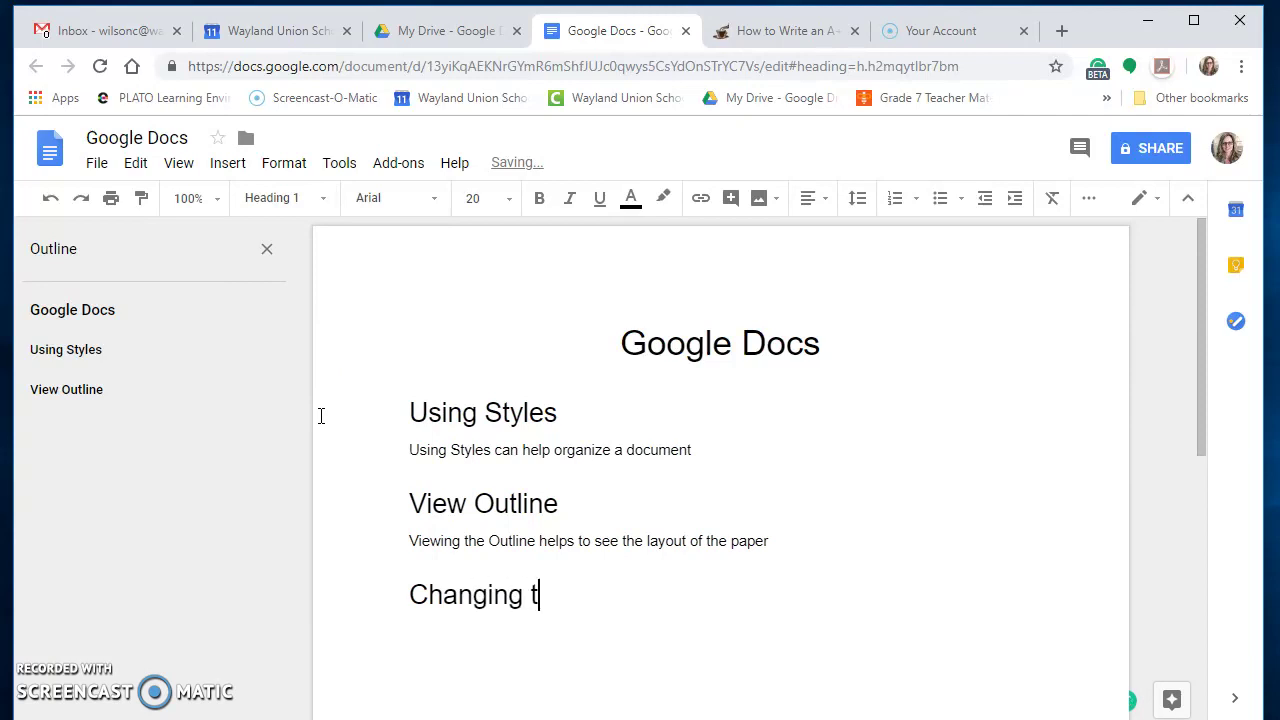
pyautogui.press('BackSpace')
pyautogui.press('BackSpace')
pyautogui.write('tyle')
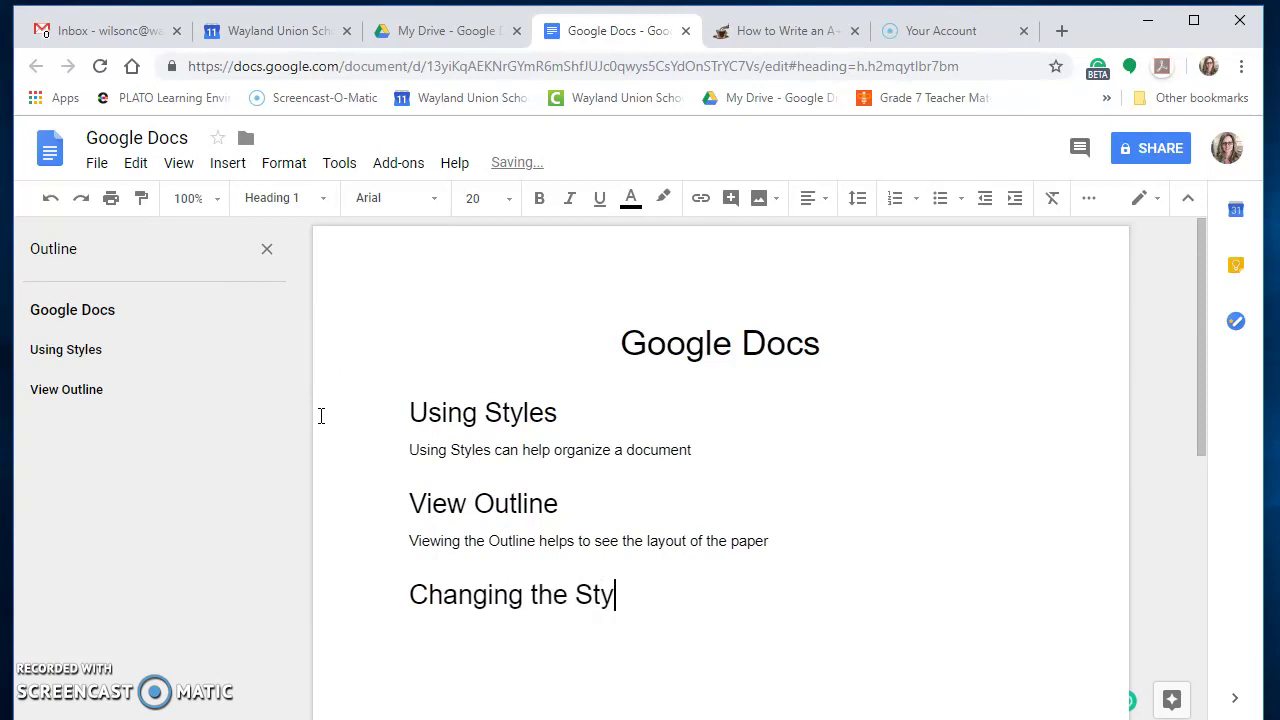
pyautogui.click(335, 410)
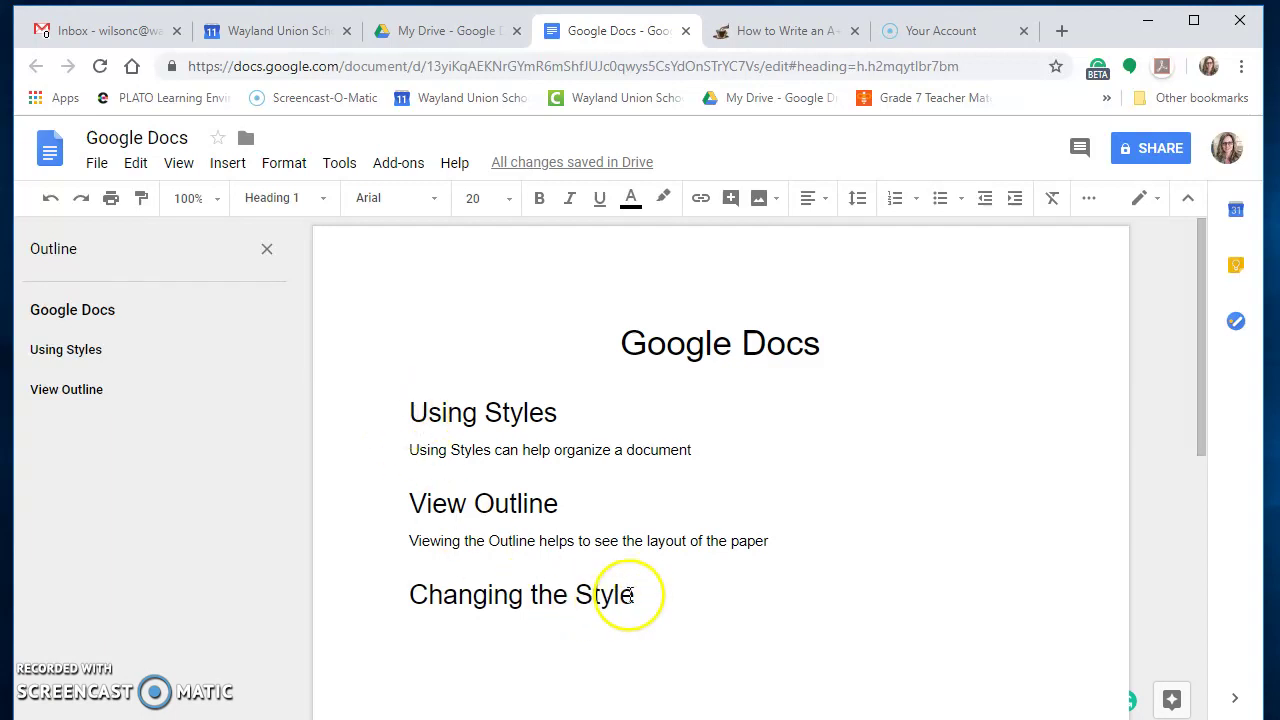
# Change the 'Changing the Style' heading's font to Comfortaa.
pyautogui.moveTo(635, 594); pyautogui.dragTo(371, 603)
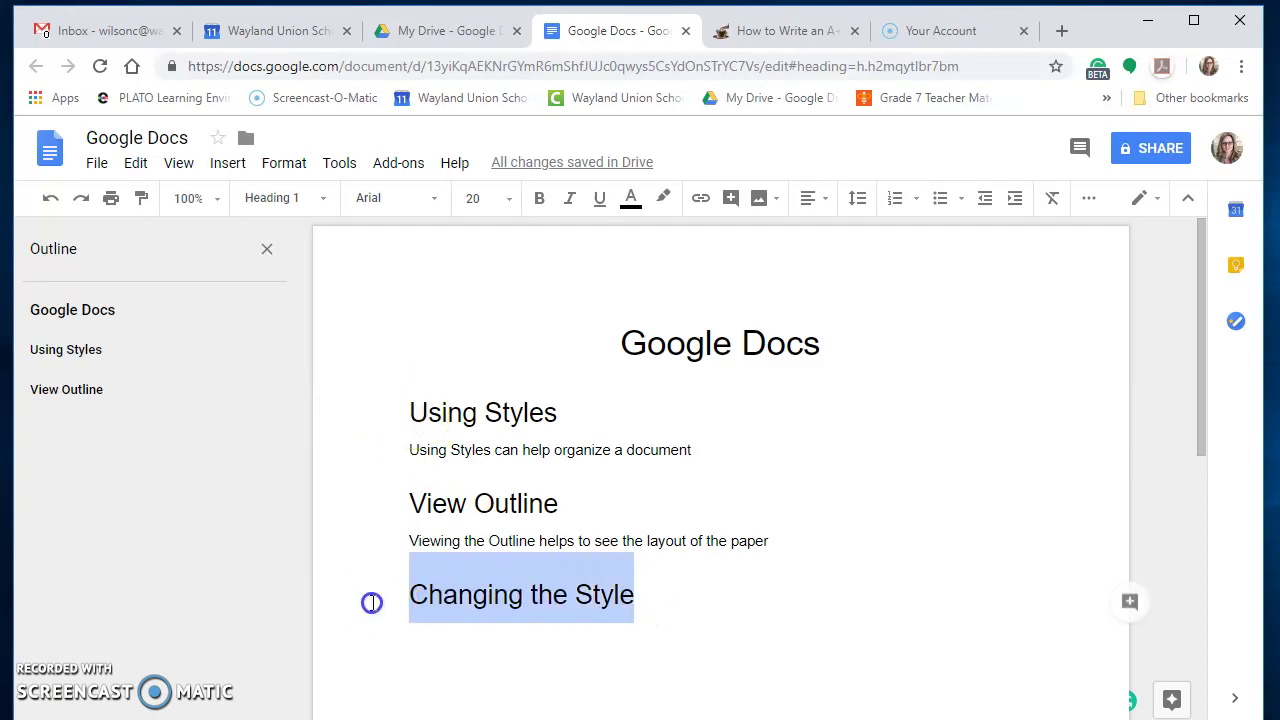
pyautogui.click(431, 204)
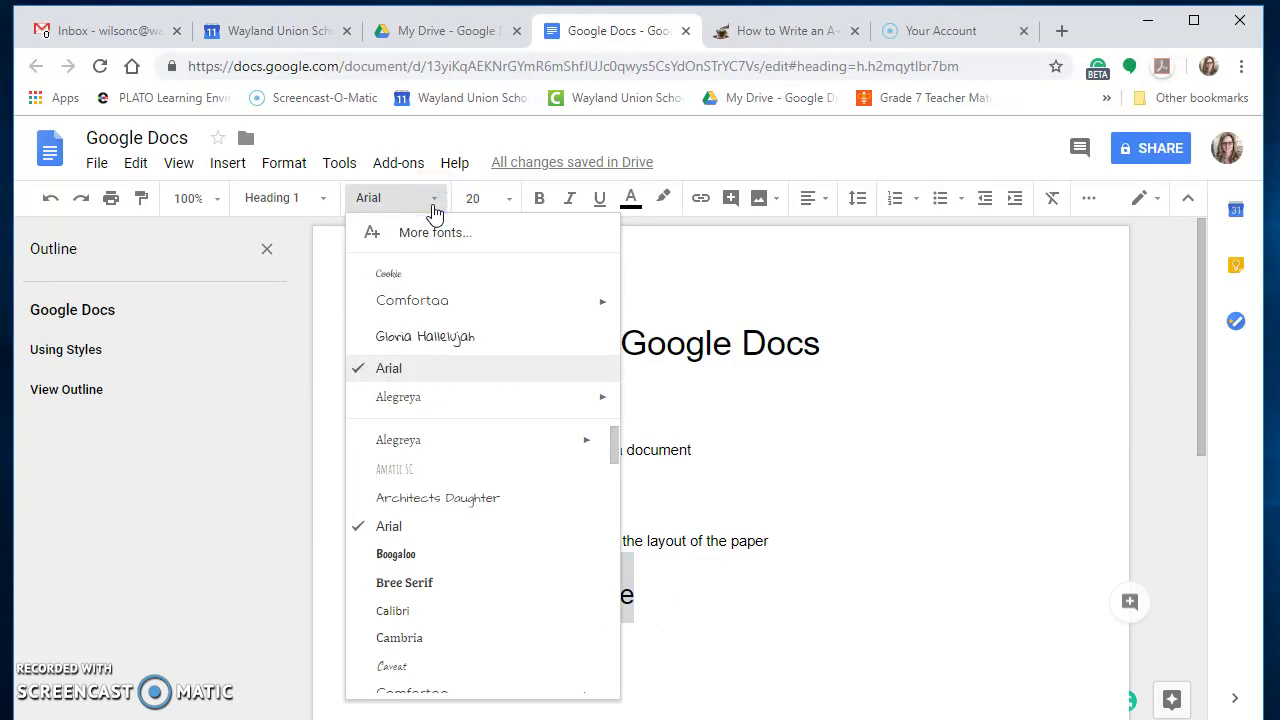
pyautogui.click(437, 312)
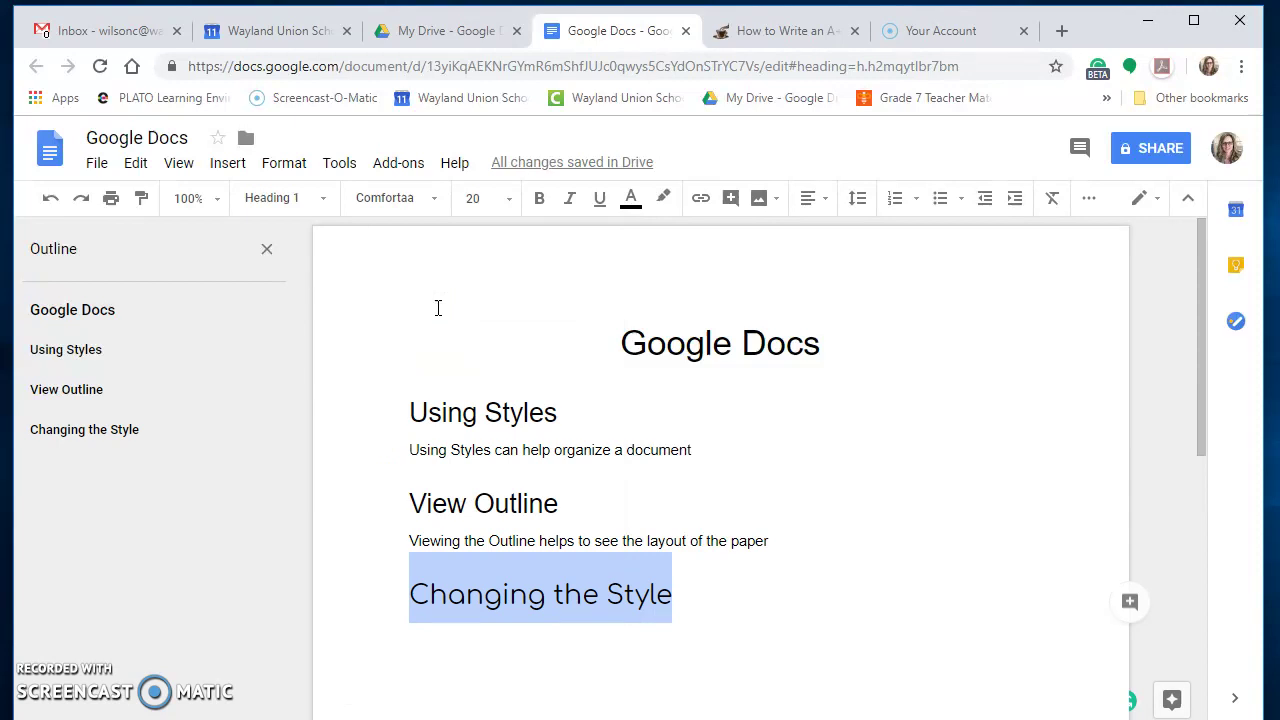
# Update Heading 1 to match the Comfortaa heading, then start a new line below it.
pyautogui.click(323, 204)
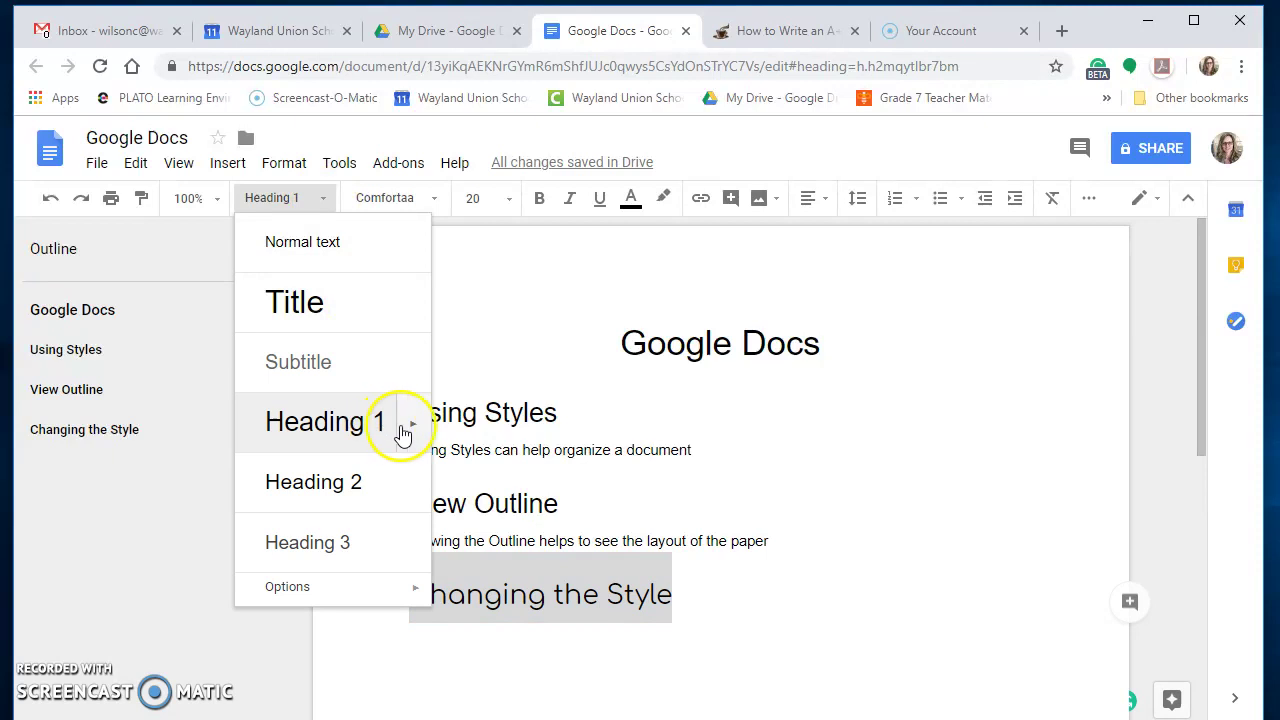
pyautogui.moveTo(414, 430)
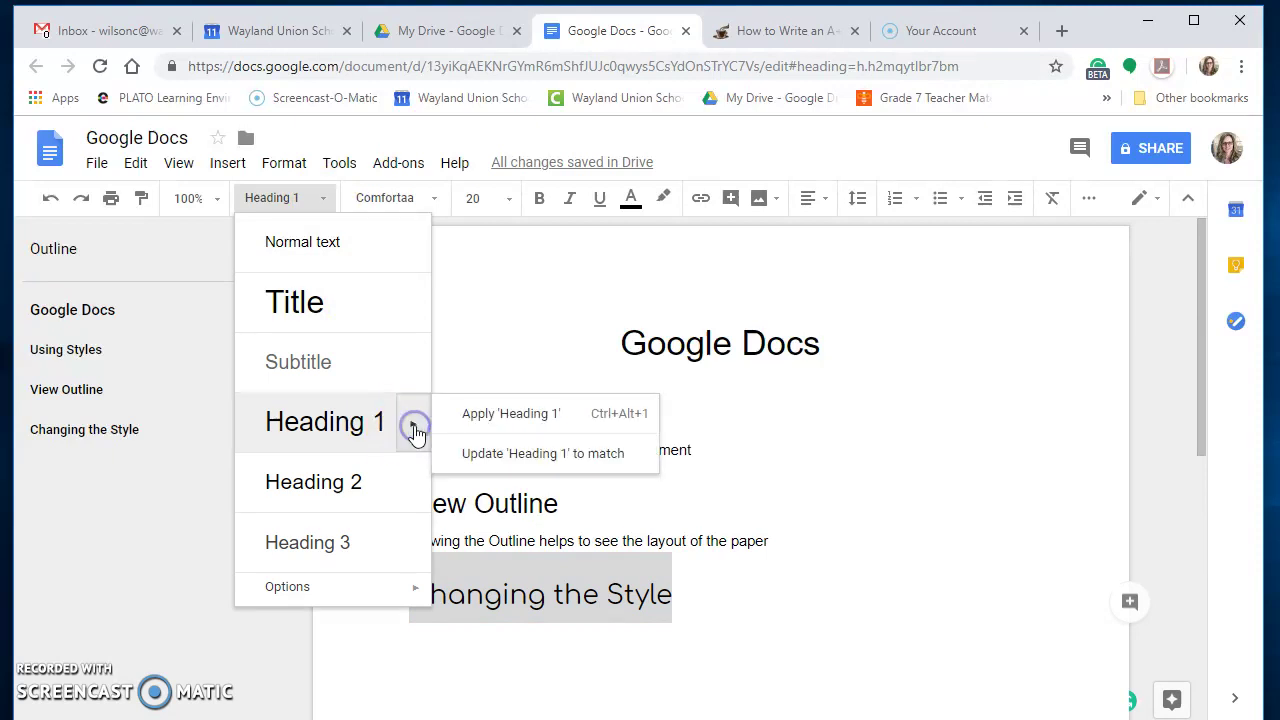
pyautogui.click(483, 456)
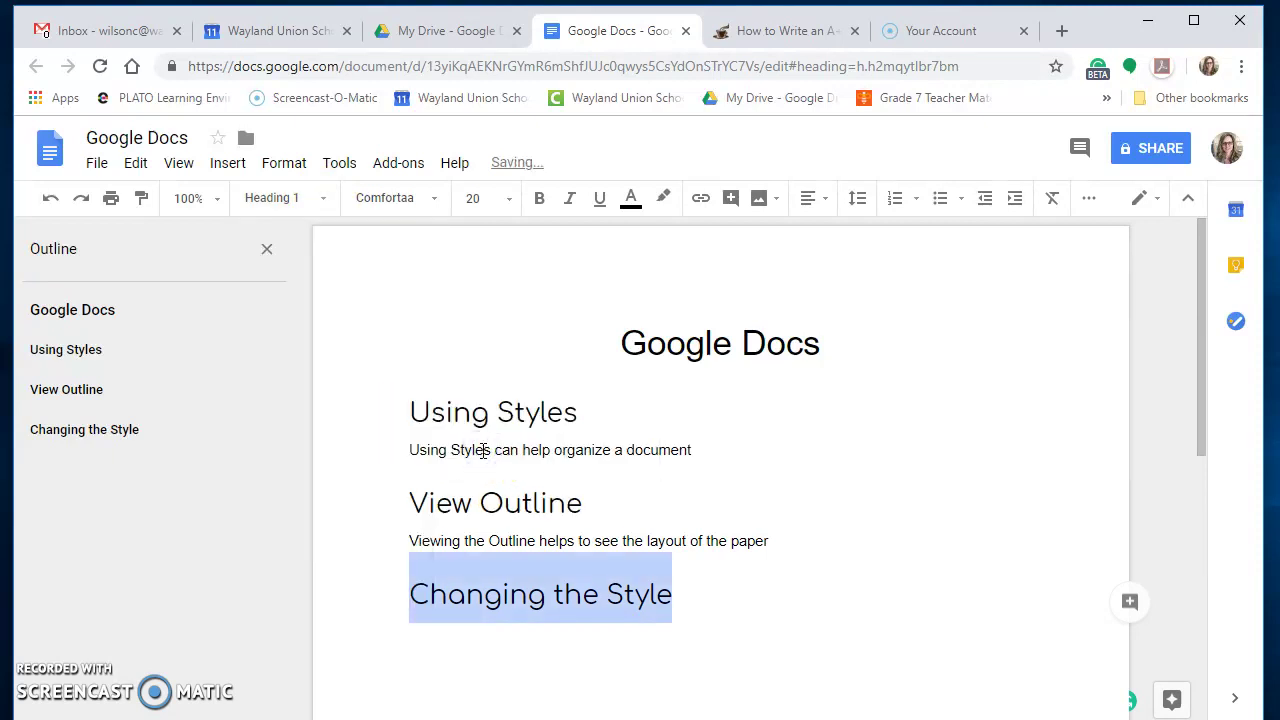
pyautogui.click(700, 600)
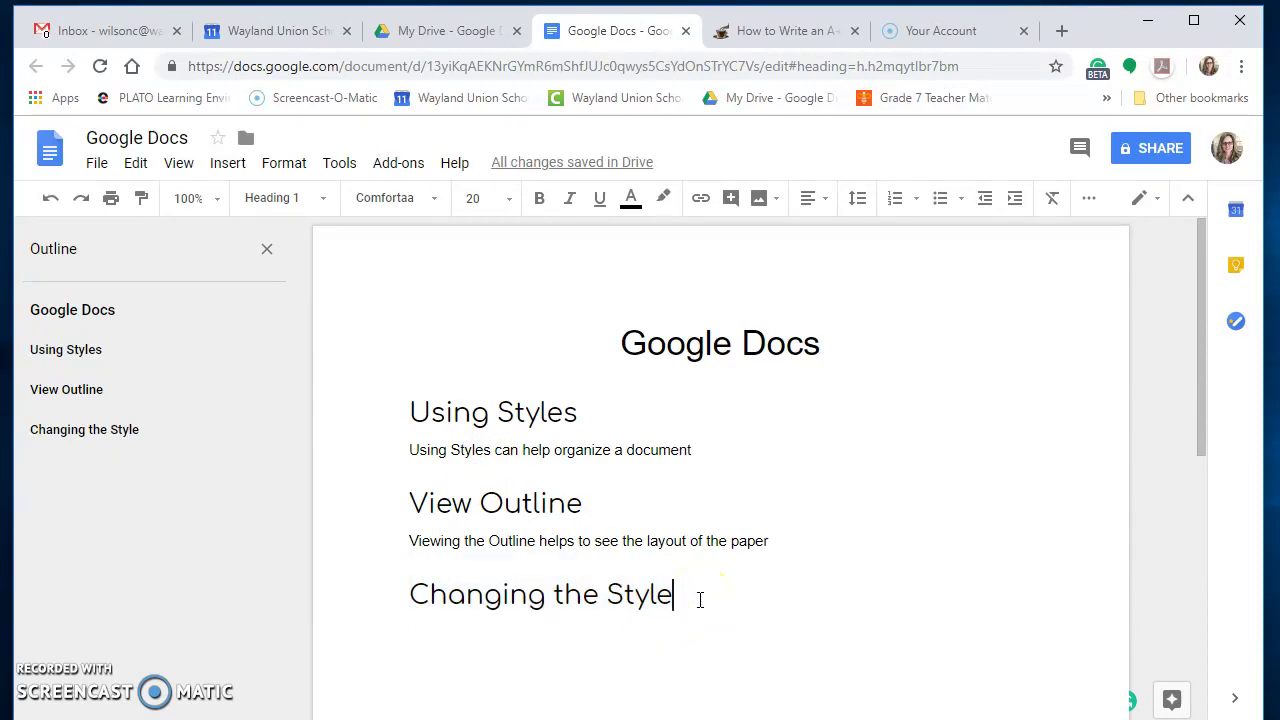
pyautogui.press('Return')
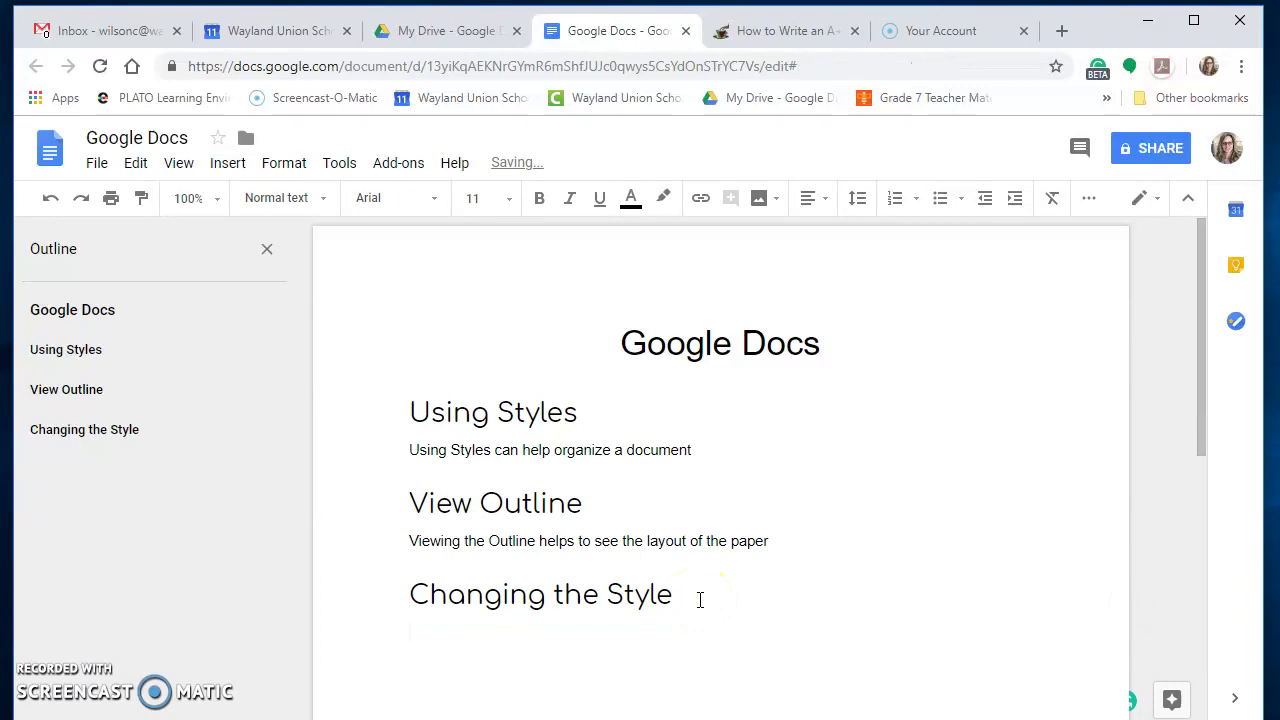
# Add 'Font' and 'Size' as Heading 2 lines and select both.
pyautogui.click(323, 200)
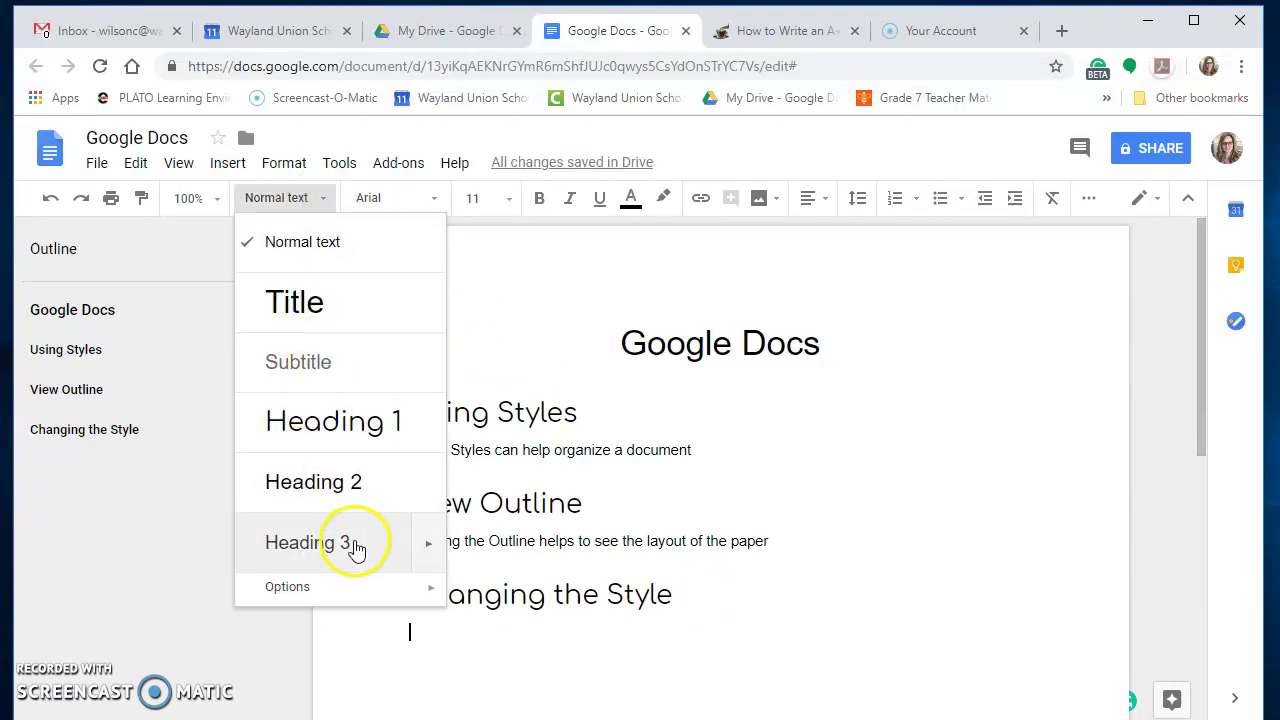
pyautogui.click(359, 505)
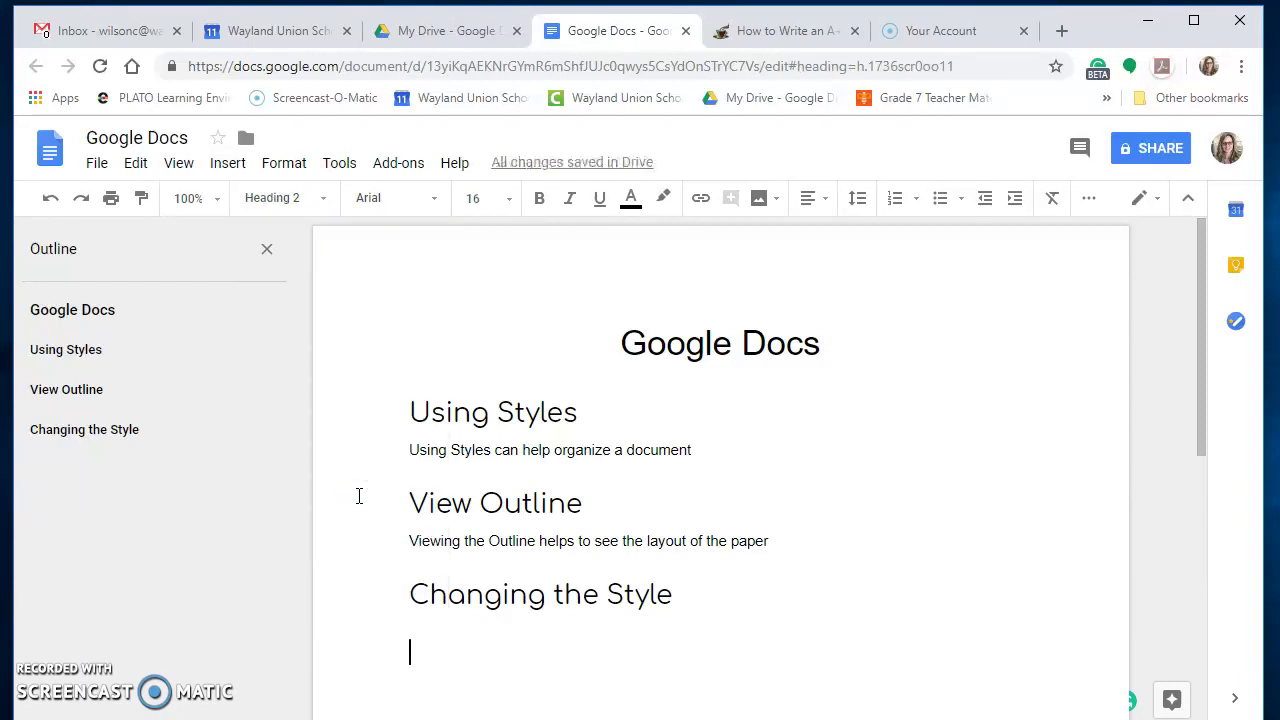
pyautogui.write('Fon')
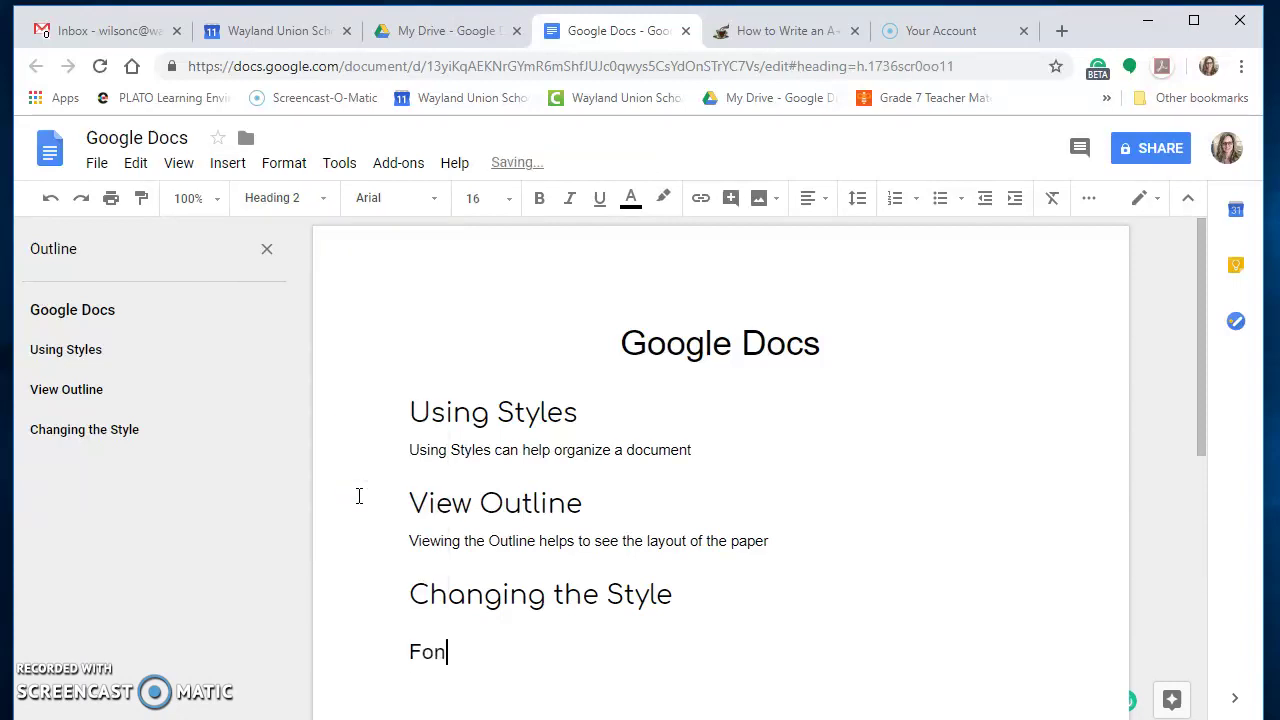
pyautogui.write('t')
pyautogui.press('Return')
pyautogui.write('Size')
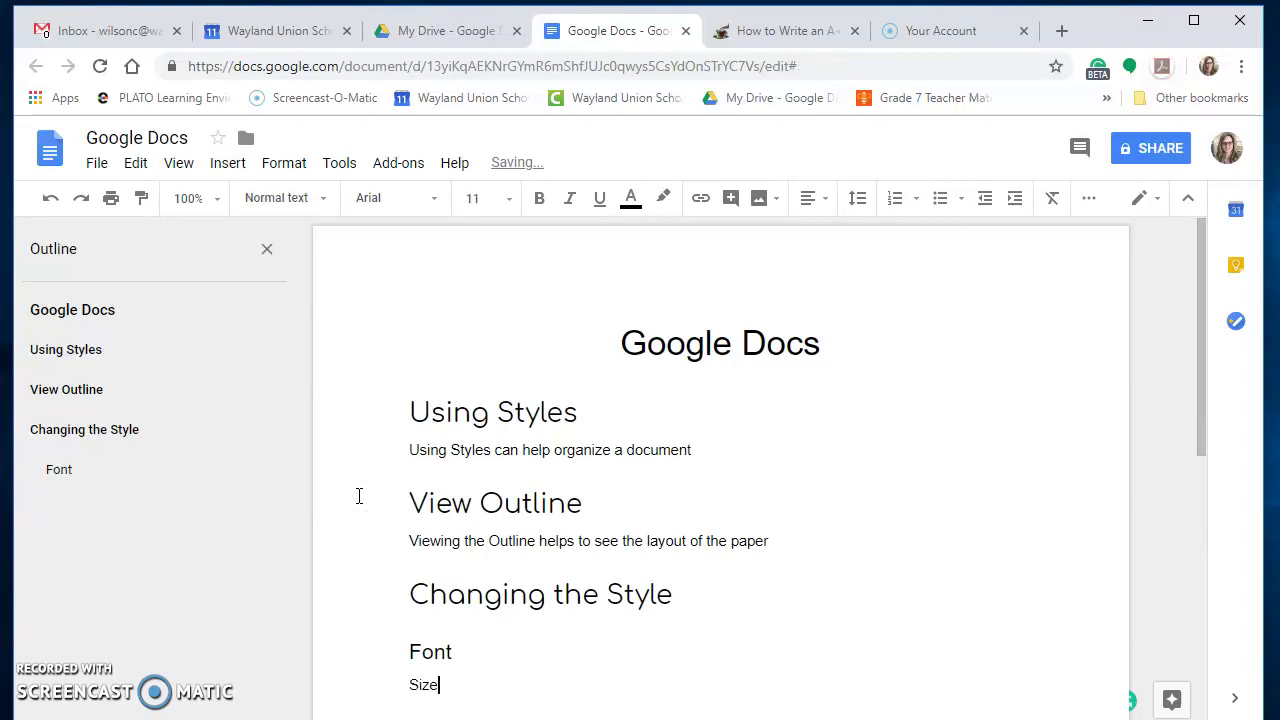
pyautogui.press('BackSpace')
pyautogui.press('BackSpace')
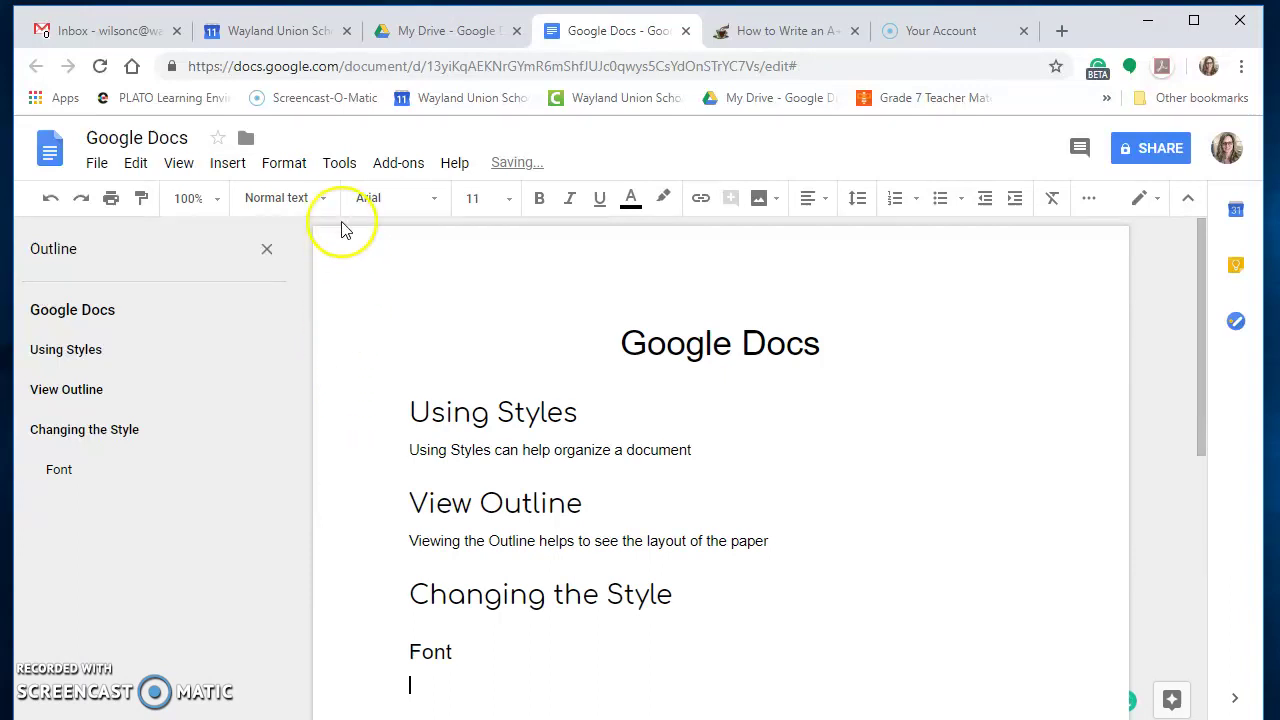
pyautogui.click(330, 205)
pyautogui.click(340, 487)
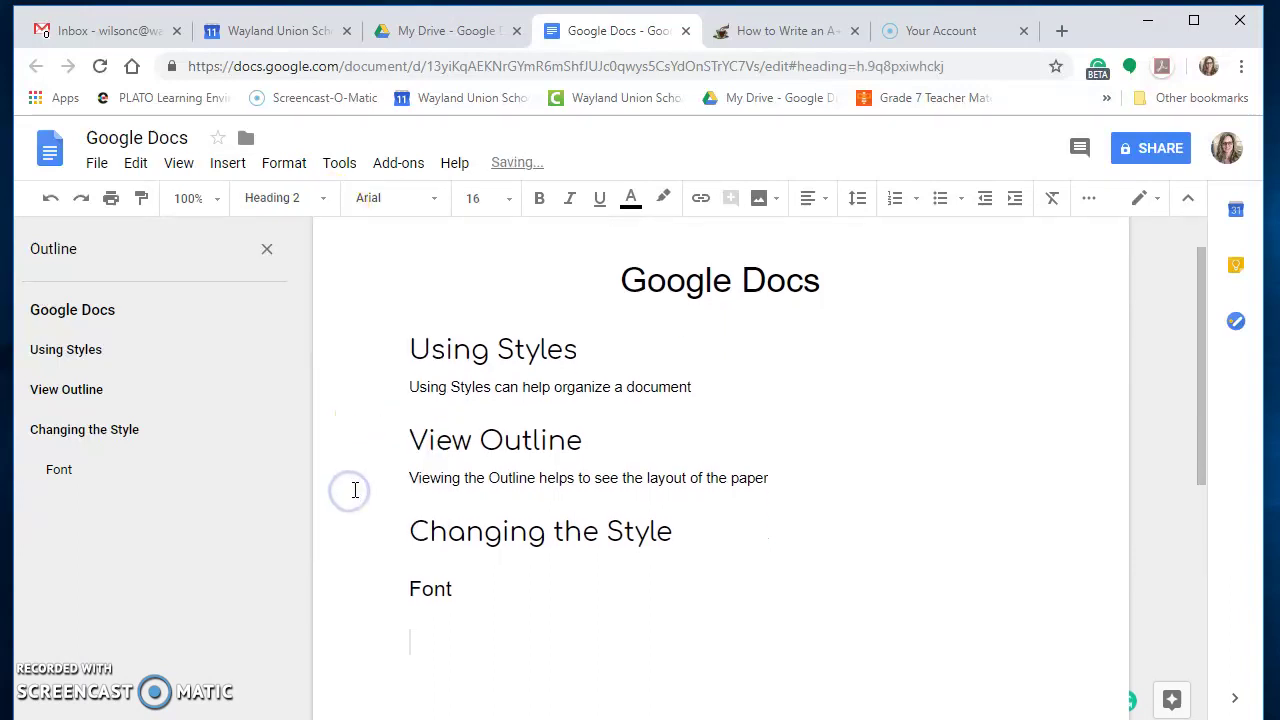
pyautogui.write('Size')
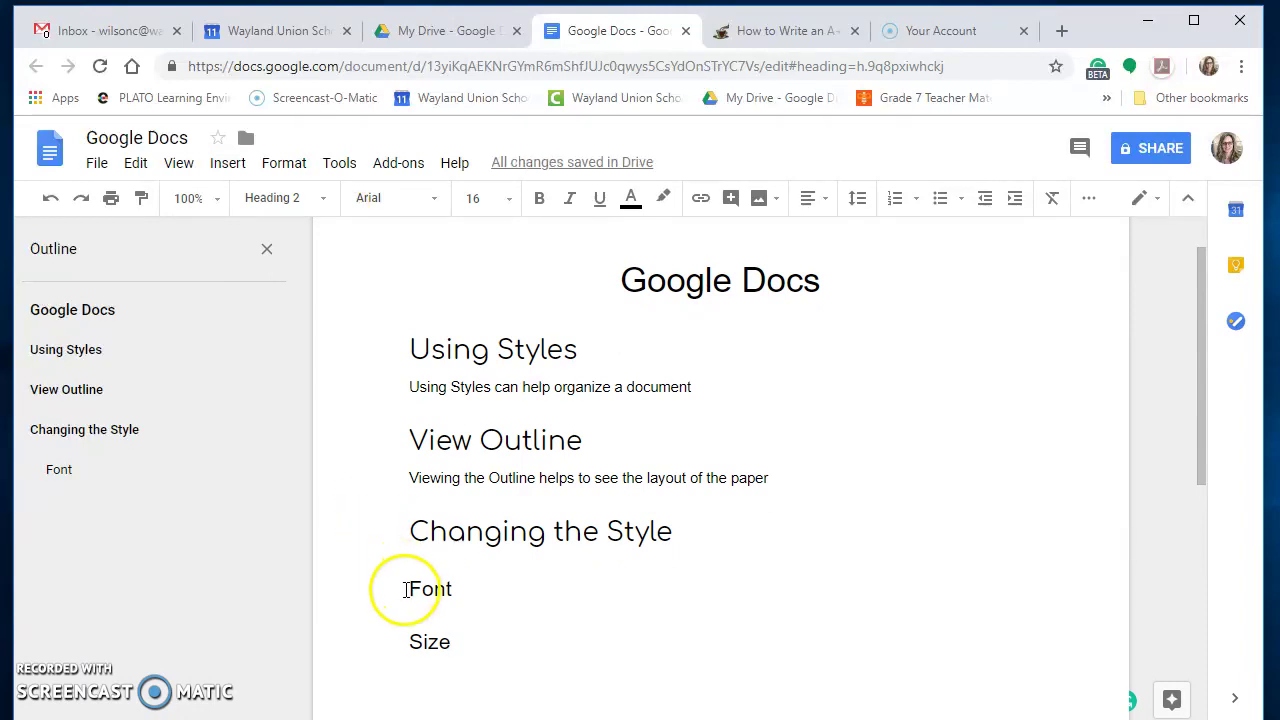
pyautogui.moveTo(403, 588); pyautogui.dragTo(458, 632)
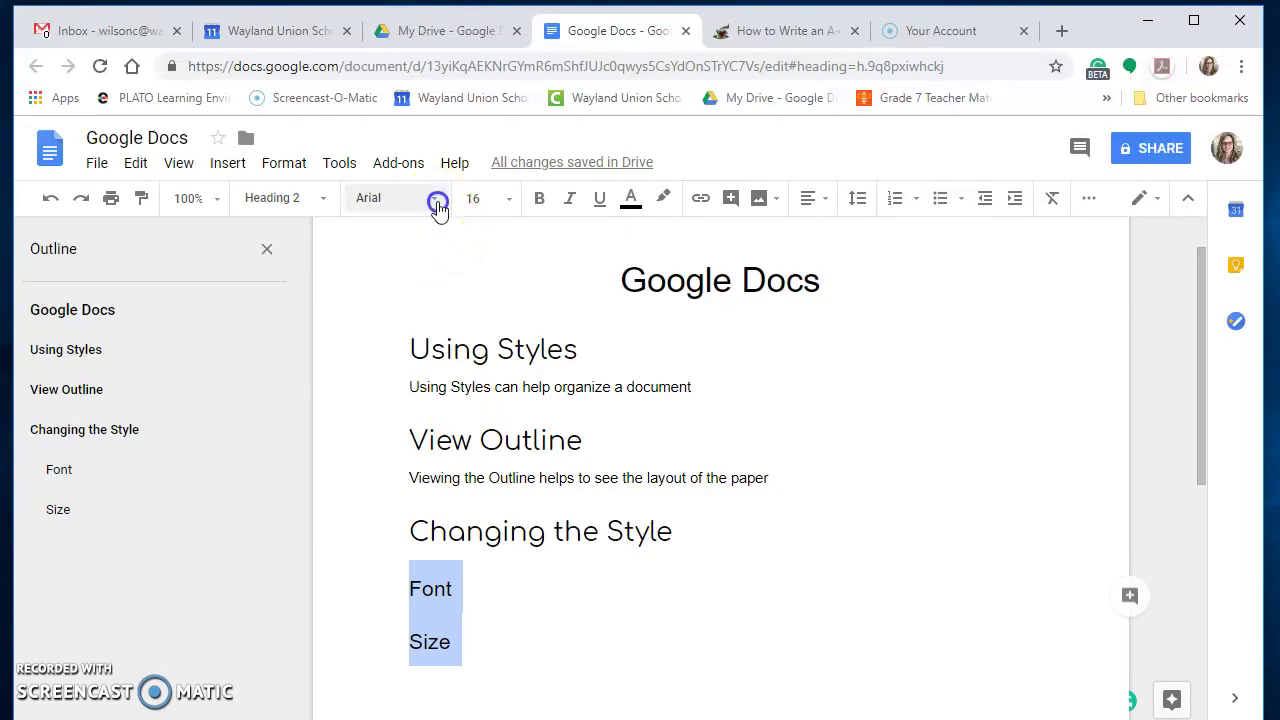
# Format the selected Font and Size headings as purple Cookie text at size 20.
pyautogui.click(434, 199)
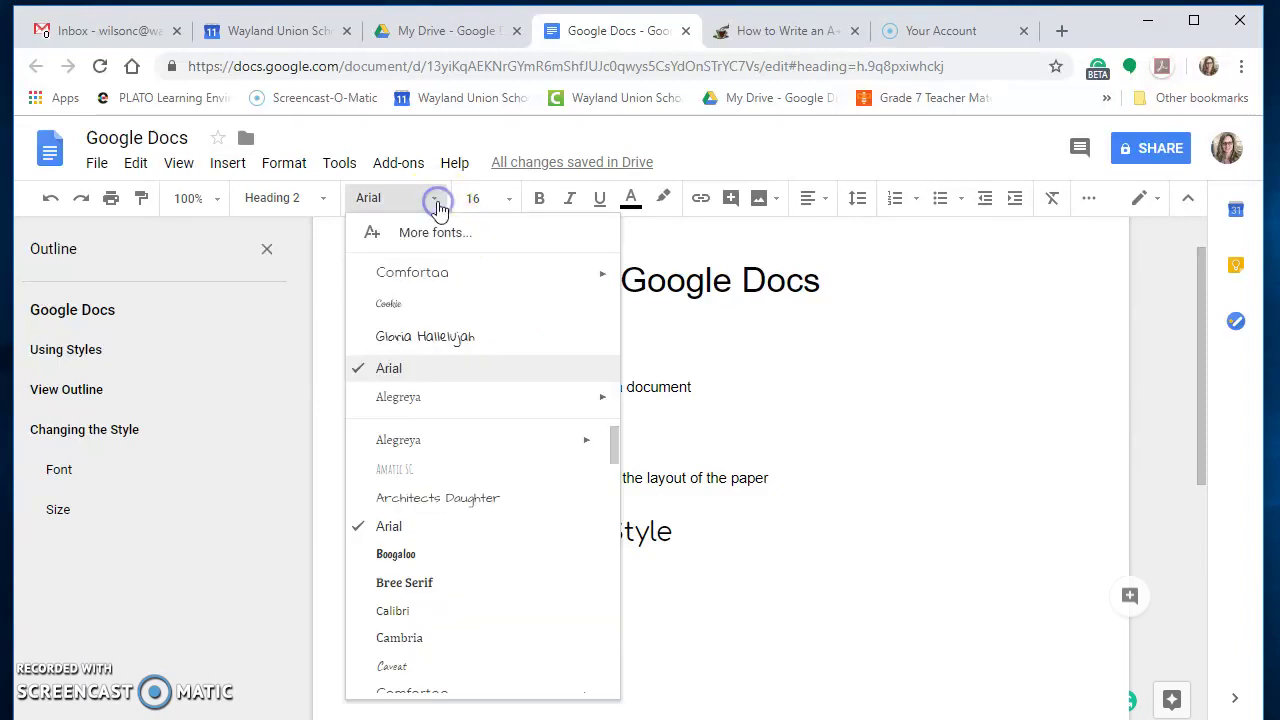
pyautogui.click(399, 306)
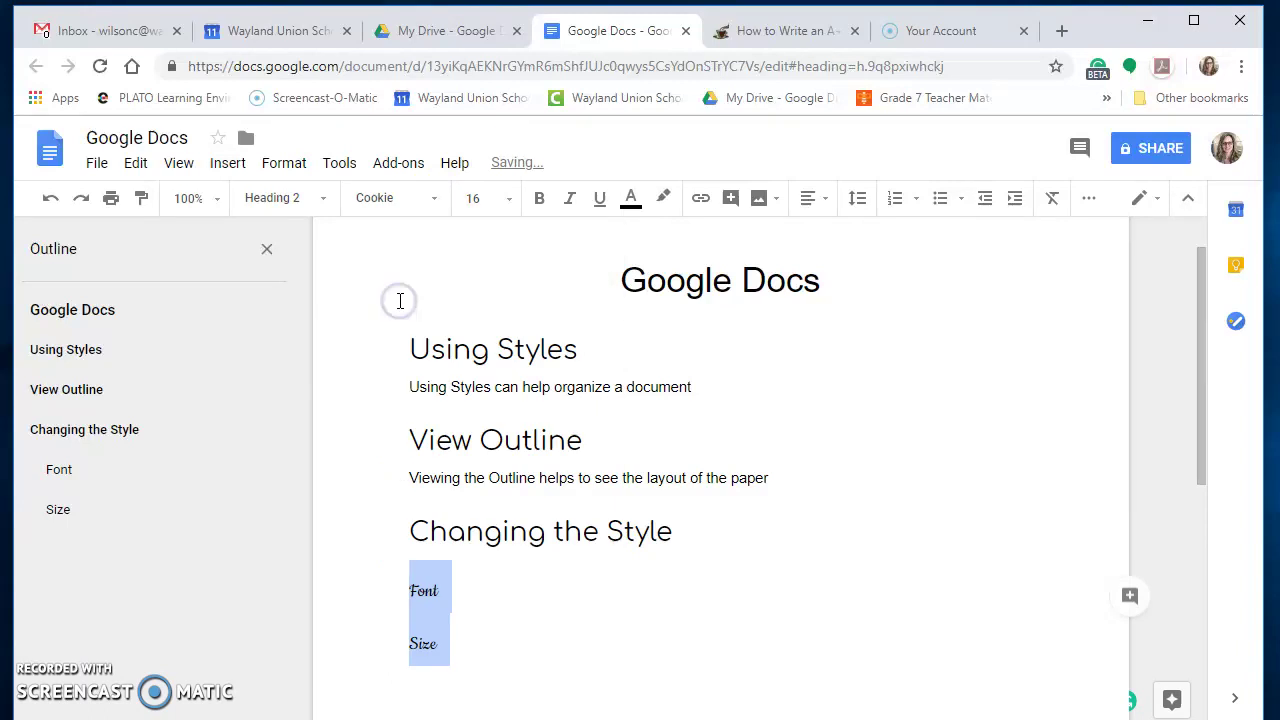
pyautogui.click(506, 199)
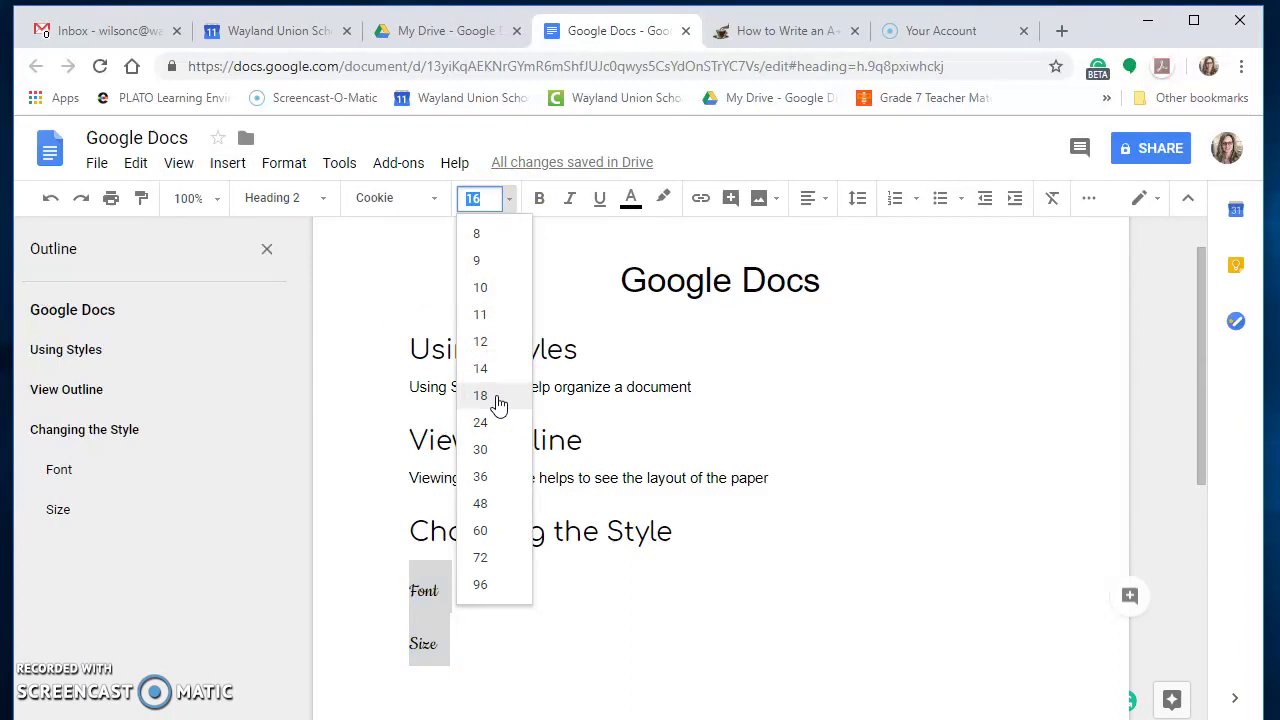
pyautogui.write('20')
pyautogui.press('Return')
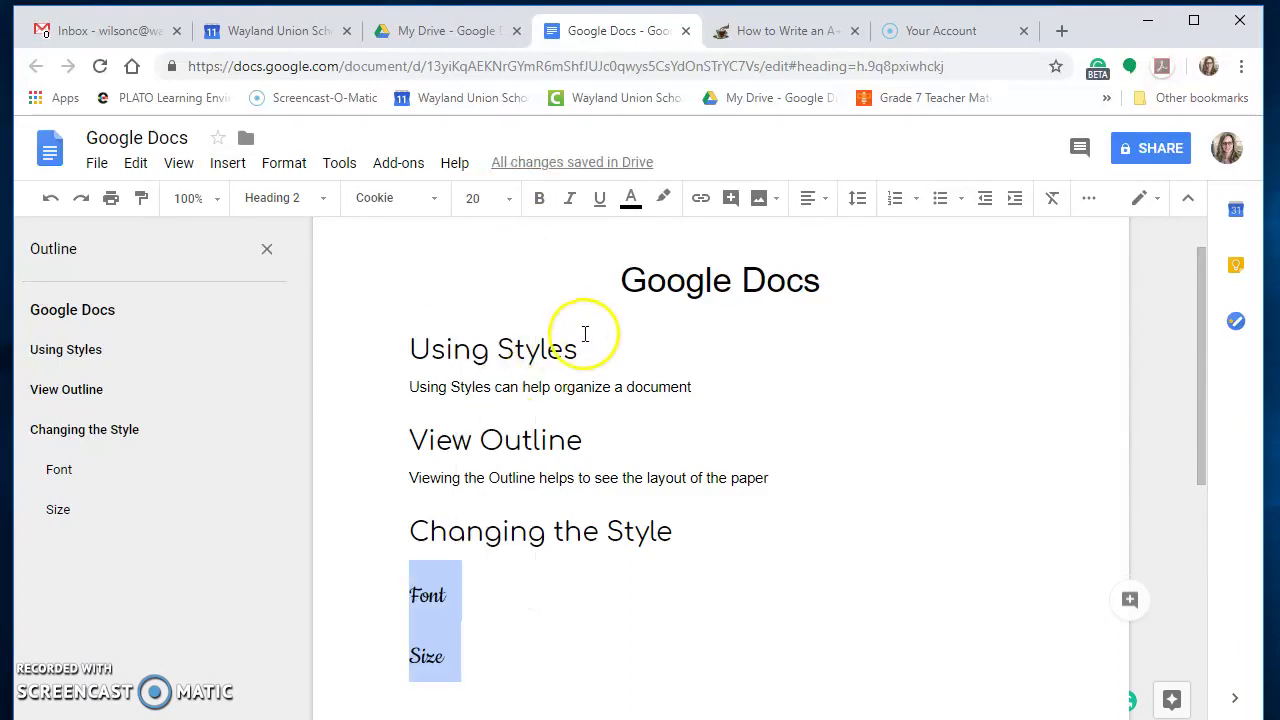
pyautogui.click(631, 200)
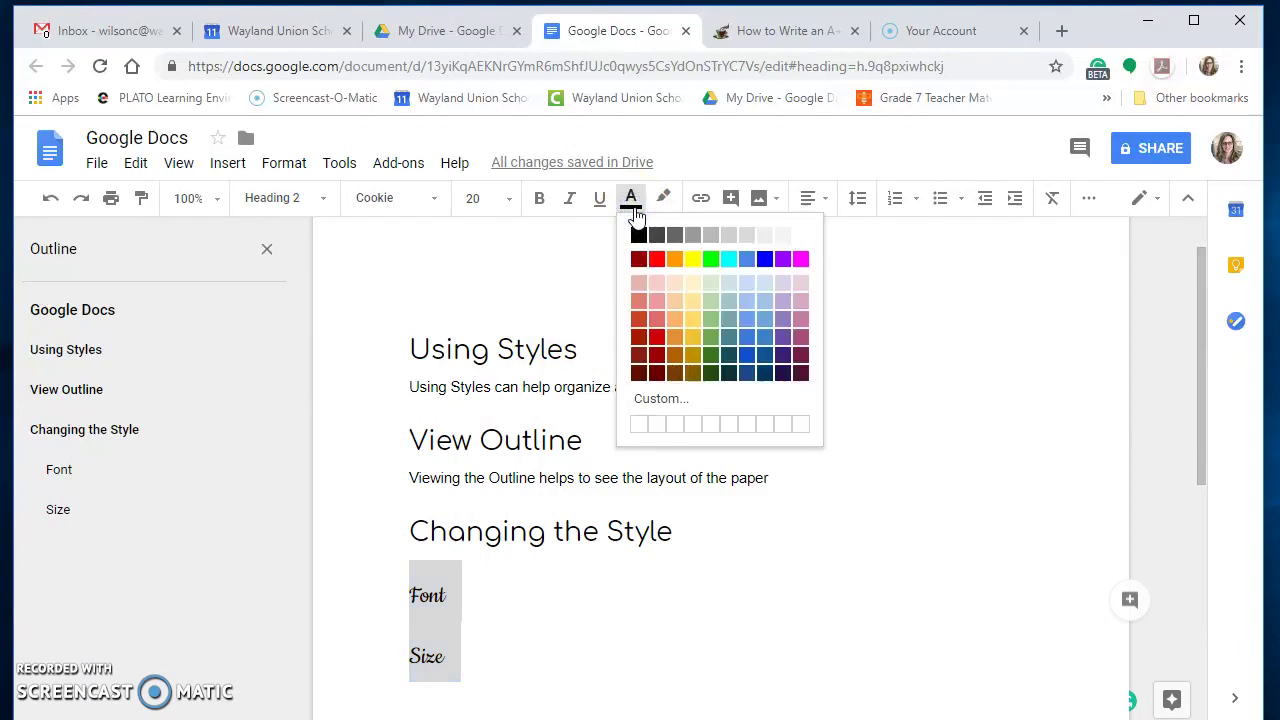
pyautogui.click(781, 262)
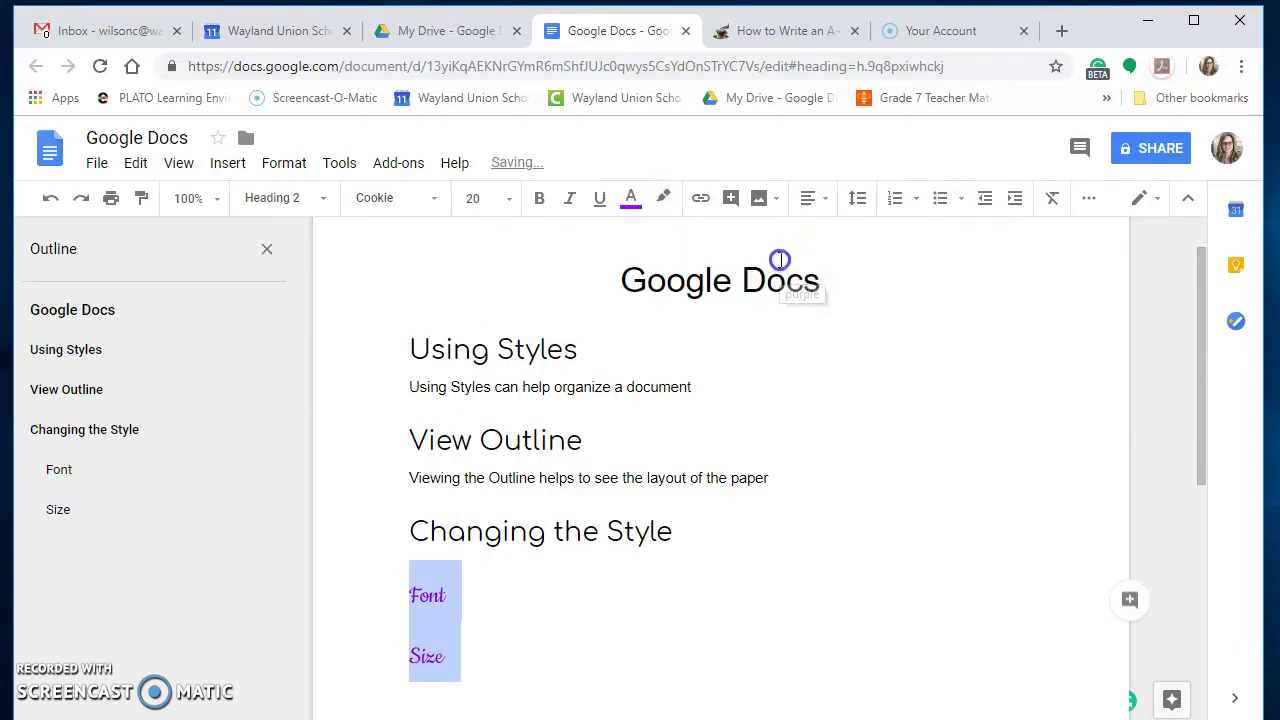
# Update the Heading 2 style to match, then start a new line below Size.
pyautogui.click(322, 198)
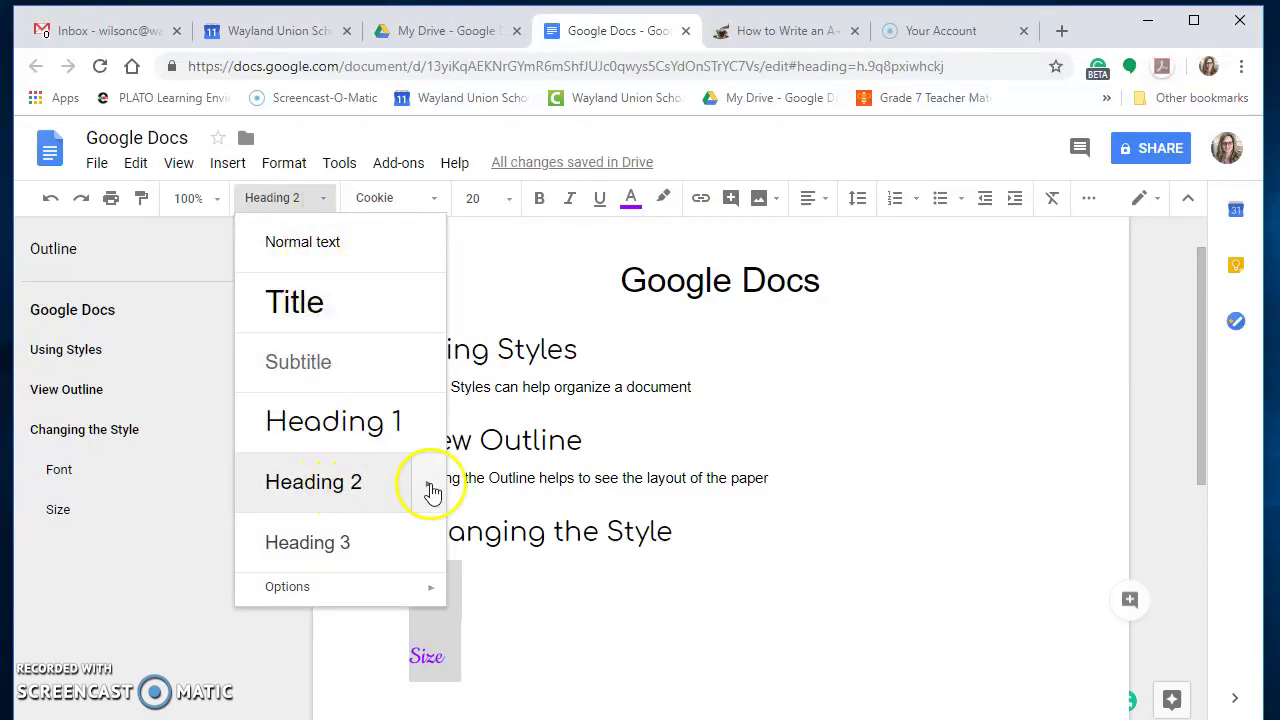
pyautogui.moveTo(432, 485)
pyautogui.click(550, 516)
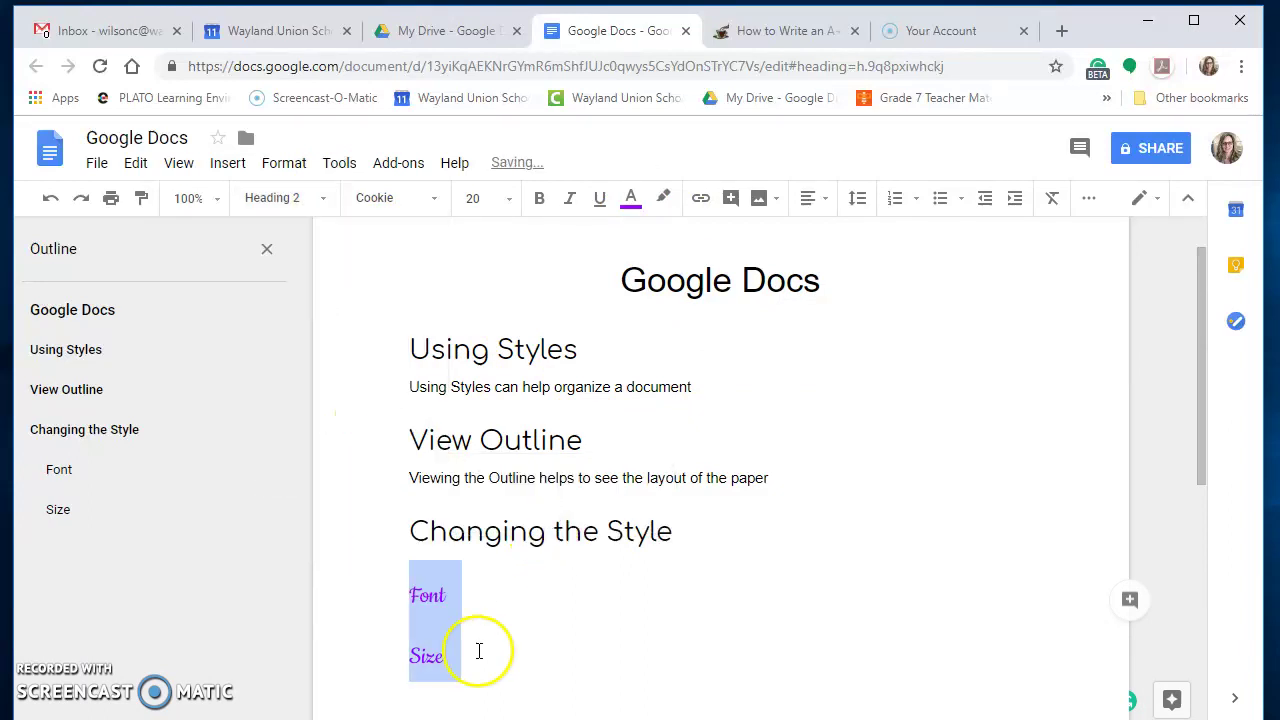
pyautogui.click(479, 658)
pyautogui.press('Return')
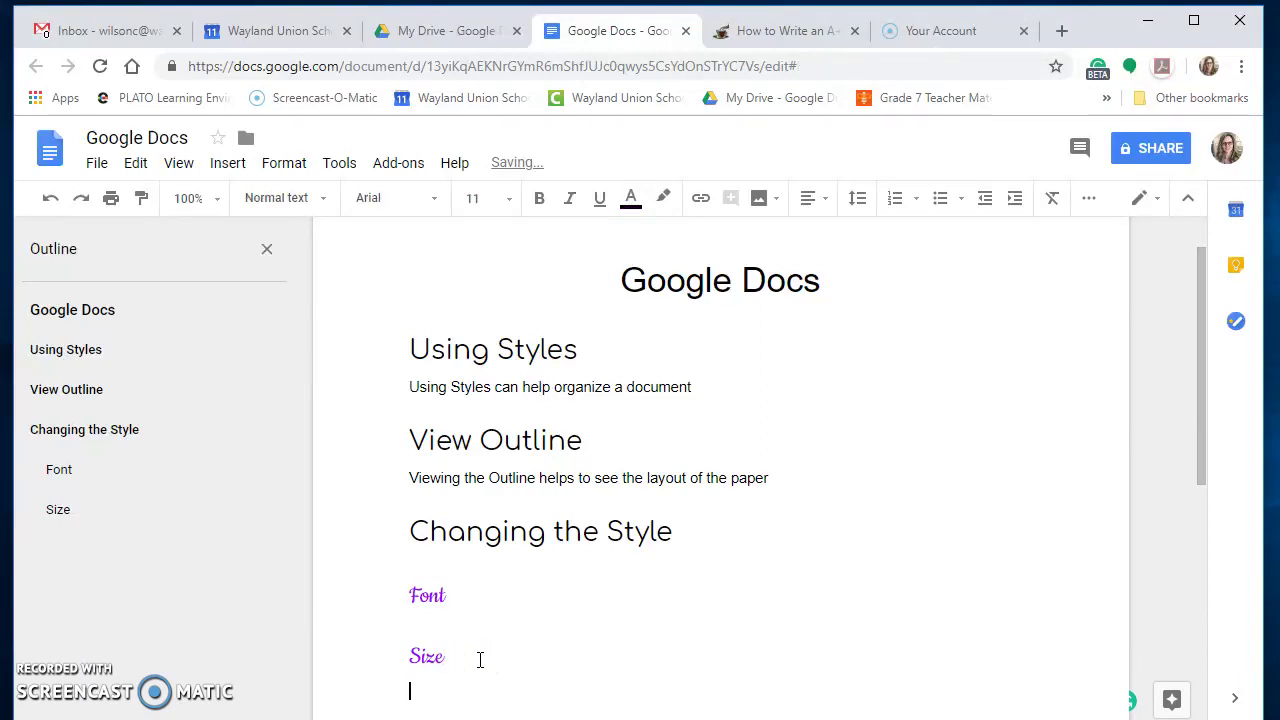
# Type 'Color' as a Heading 2 below Size and start a new line after it.
pyautogui.click(322, 200)
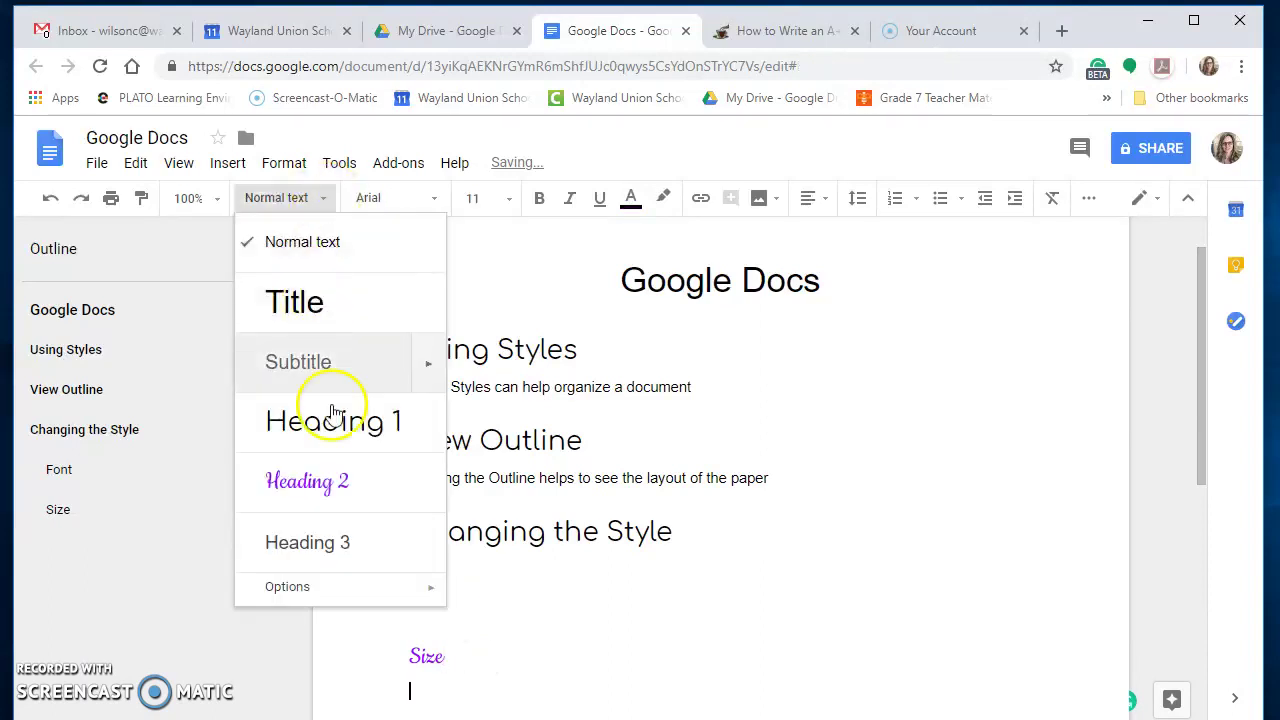
pyautogui.click(343, 486)
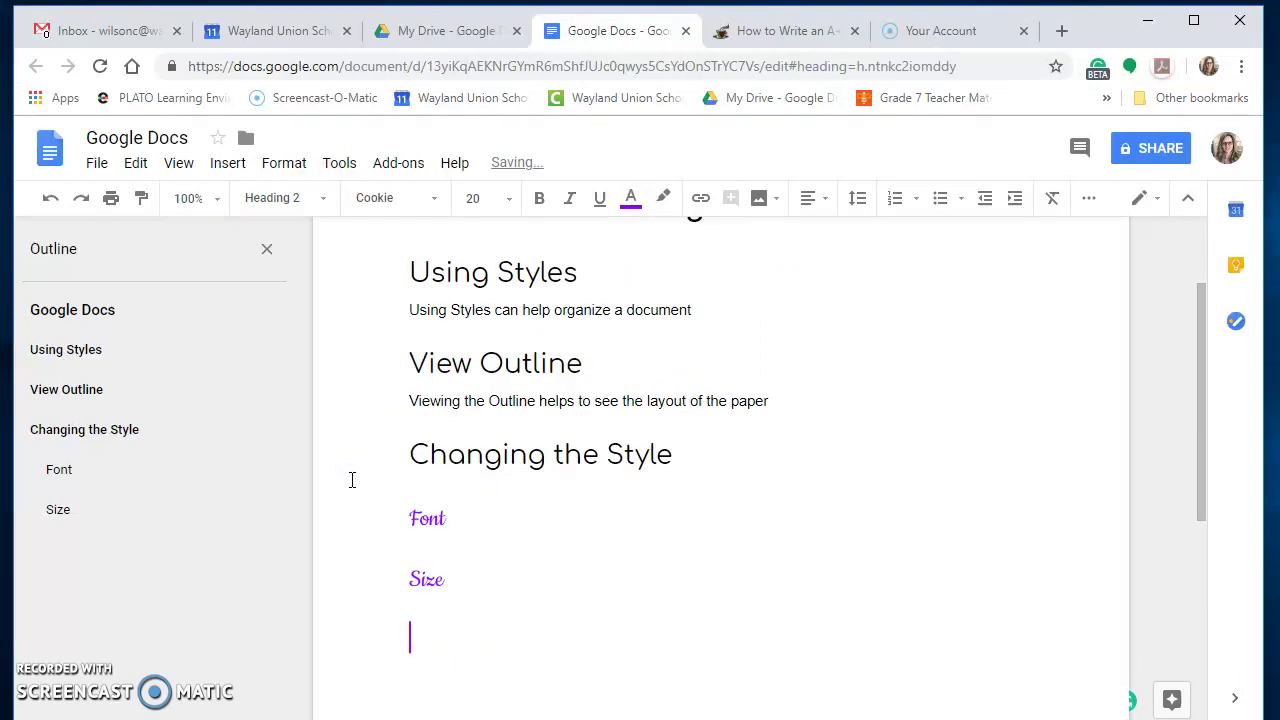
pyautogui.write('Color')
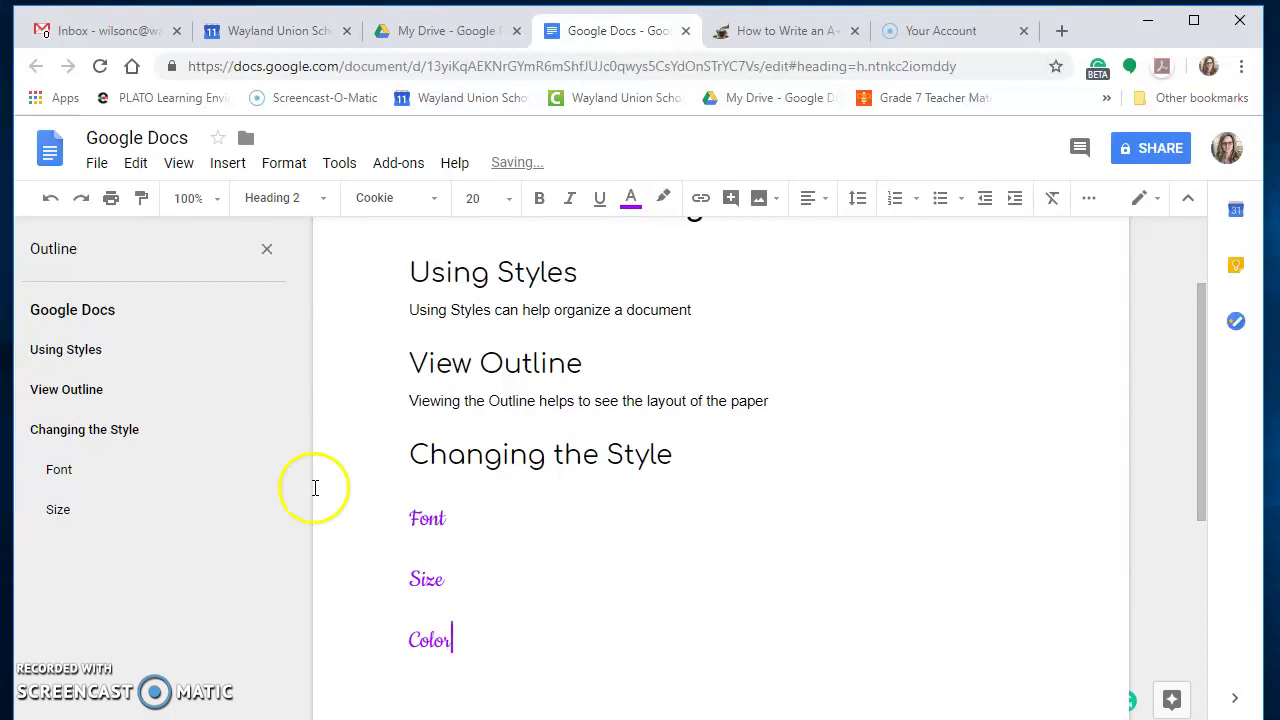
pyautogui.press('Return')
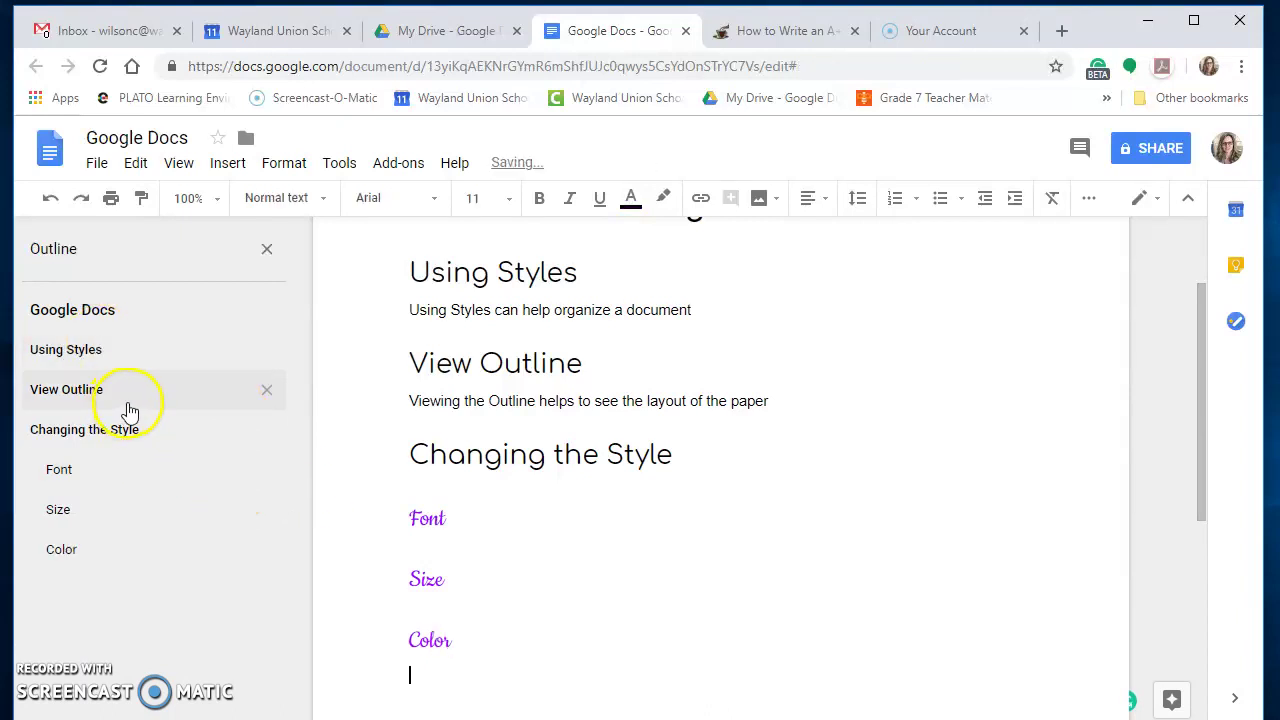